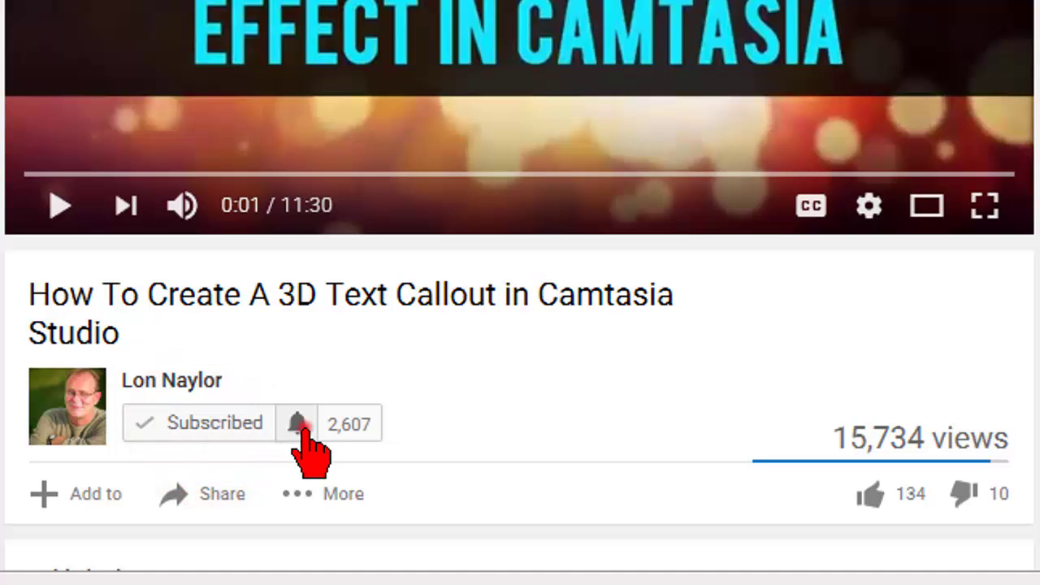
Set the channel's bell to 'Send me all notifications for this channel' and save it.
{"action": "left_click", "coordinate": [297, 423]}
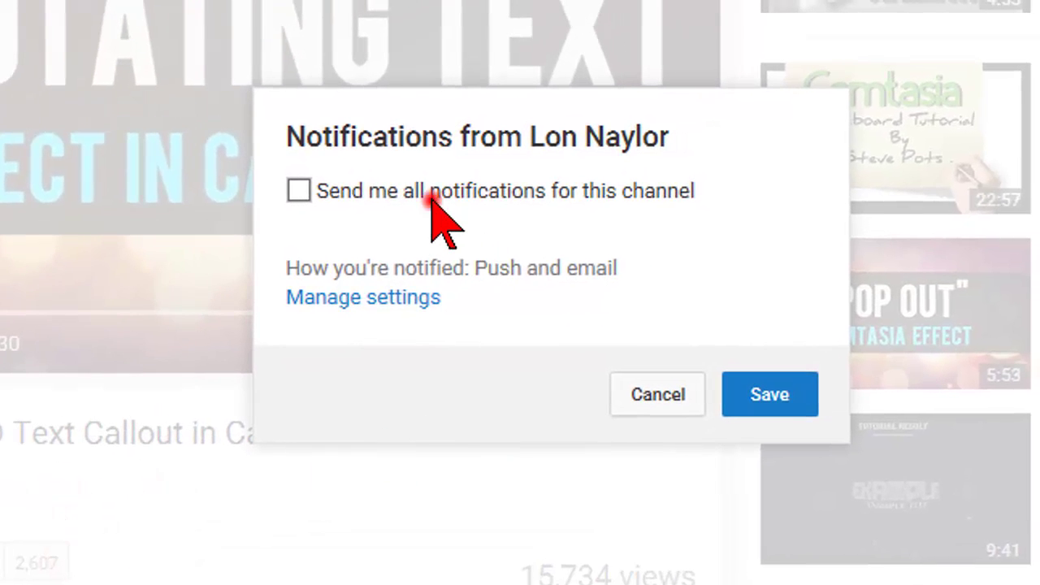
{"action": "left_click", "coordinate": [430, 202]}
{"action": "left_click", "coordinate": [768, 391]}
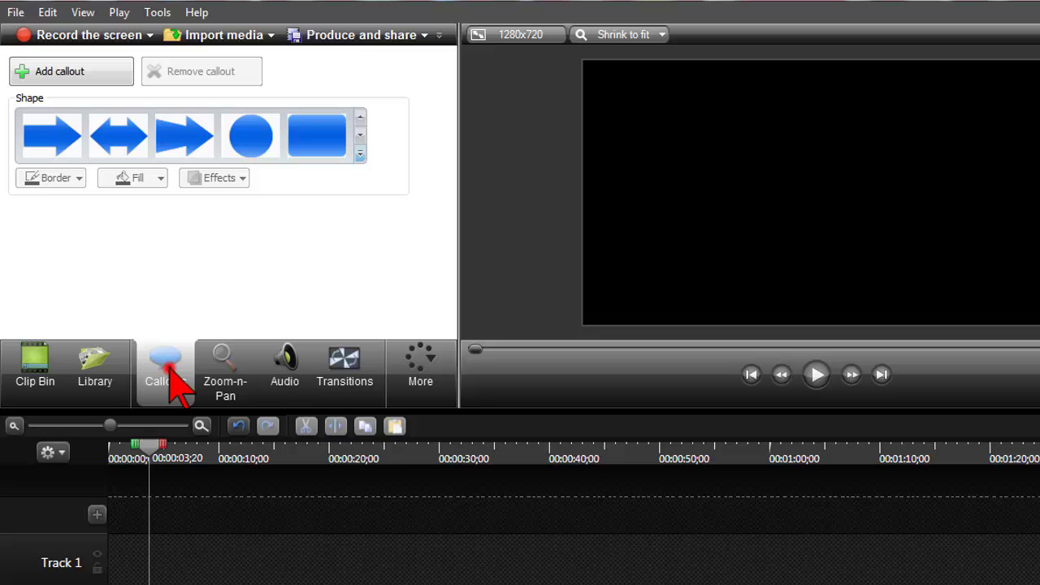
Add a plain Text callout, widen it onto one line and move it to the right.
{"action": "left_click", "coordinate": [360, 155]}
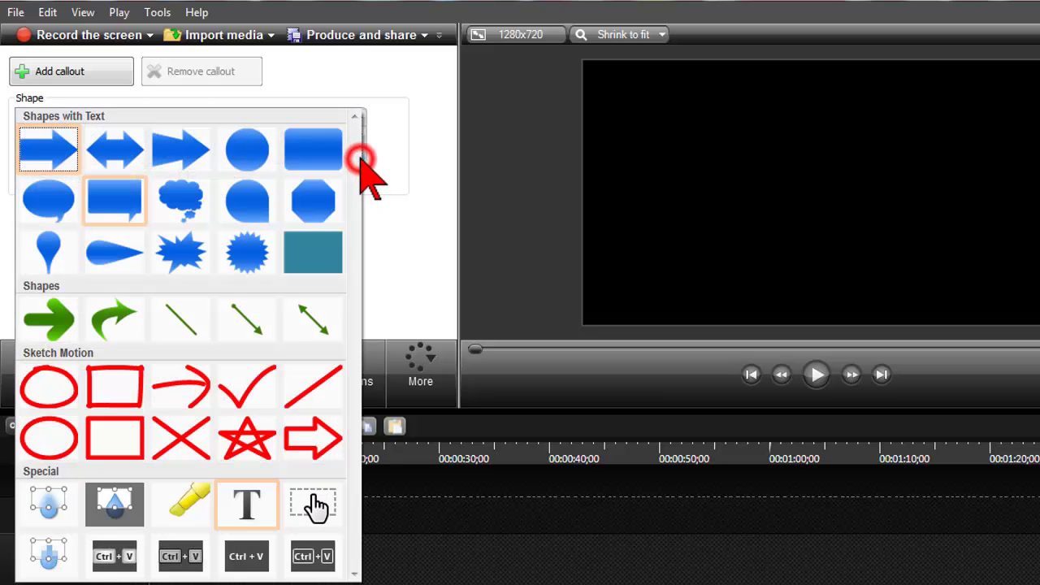
{"action": "left_click", "coordinate": [262, 500]}
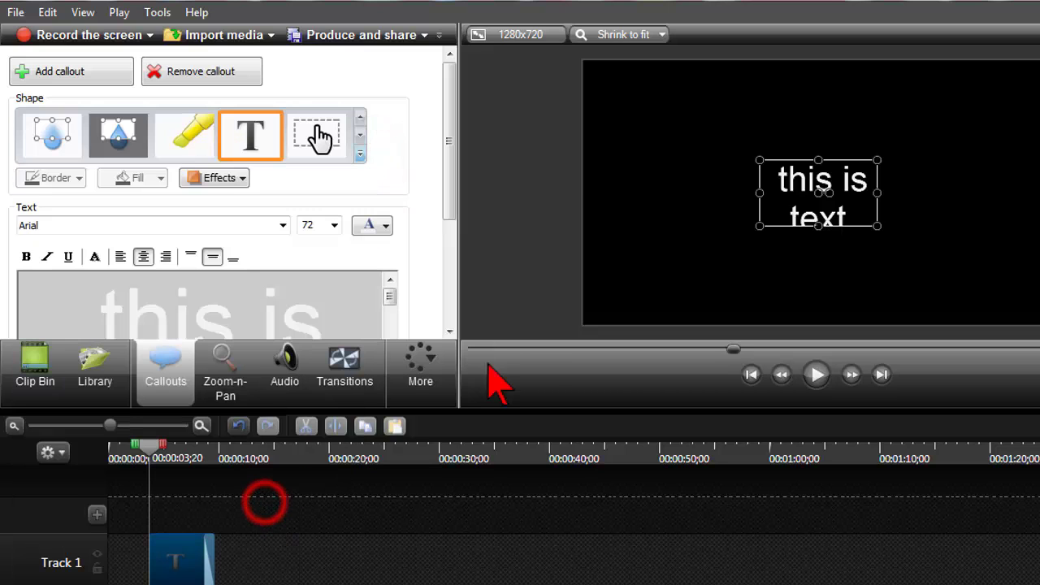
{"action": "left_click_drag", "start_coordinate": [761, 190], "coordinate": [726, 190]}
{"action": "left_click_drag", "start_coordinate": [792, 190], "coordinate": [926, 193]}
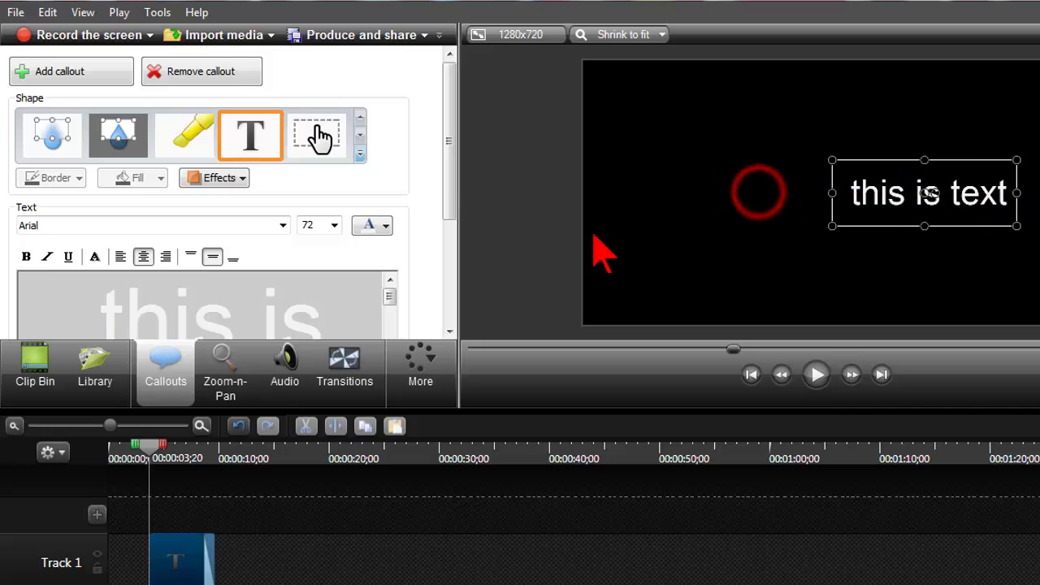
Add a second callout as a Rectangular Speech Bubble and shift it slightly left.
{"action": "left_click", "coordinate": [49, 69]}
{"action": "left_click", "coordinate": [359, 154]}
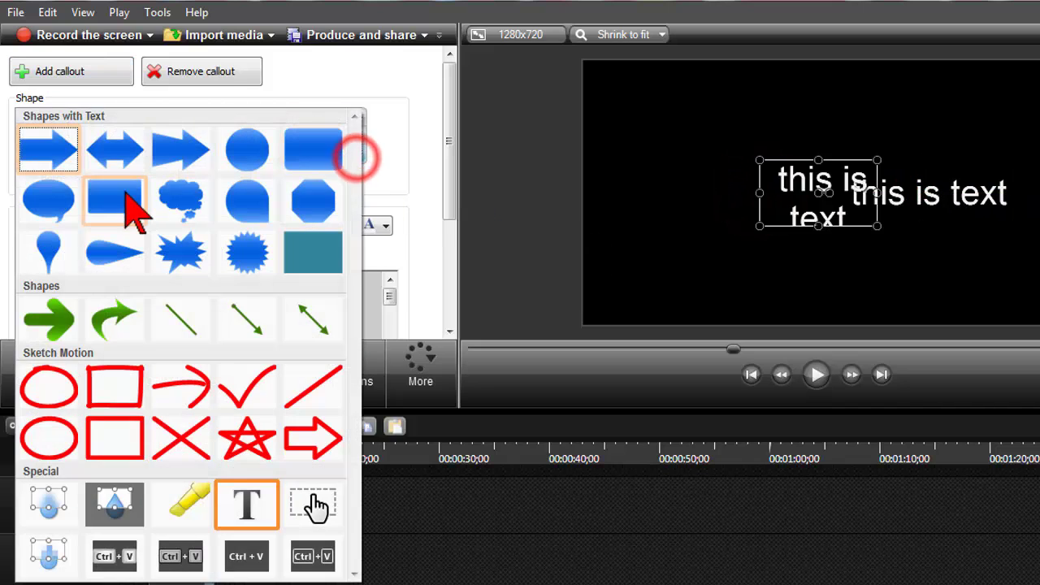
{"action": "left_click", "coordinate": [122, 195]}
{"action": "left_click_drag", "start_coordinate": [804, 192], "coordinate": [733, 193]}
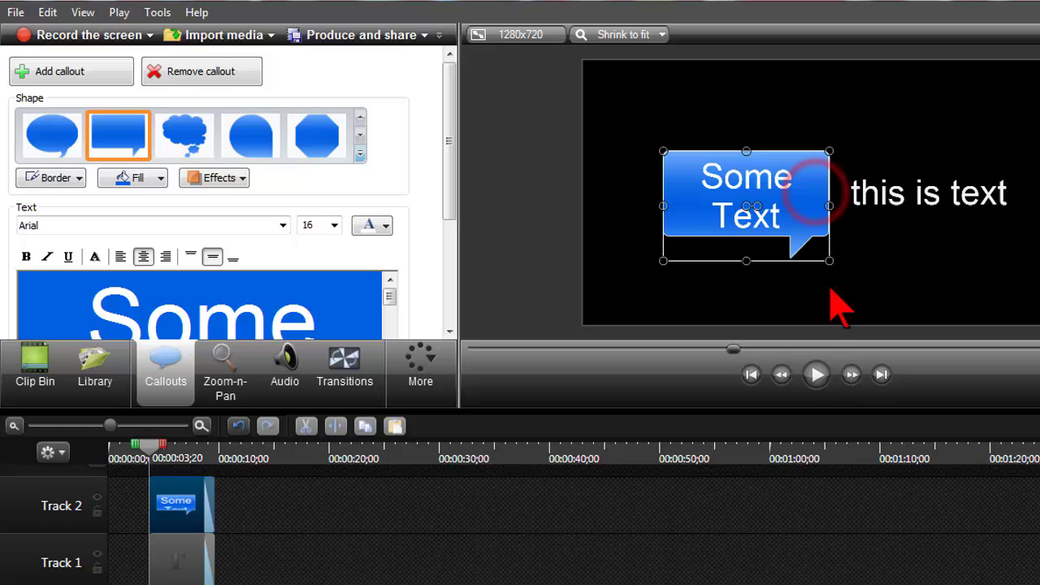
{"action": "left_click_drag", "start_coordinate": [447, 173], "coordinate": [459, 266]}
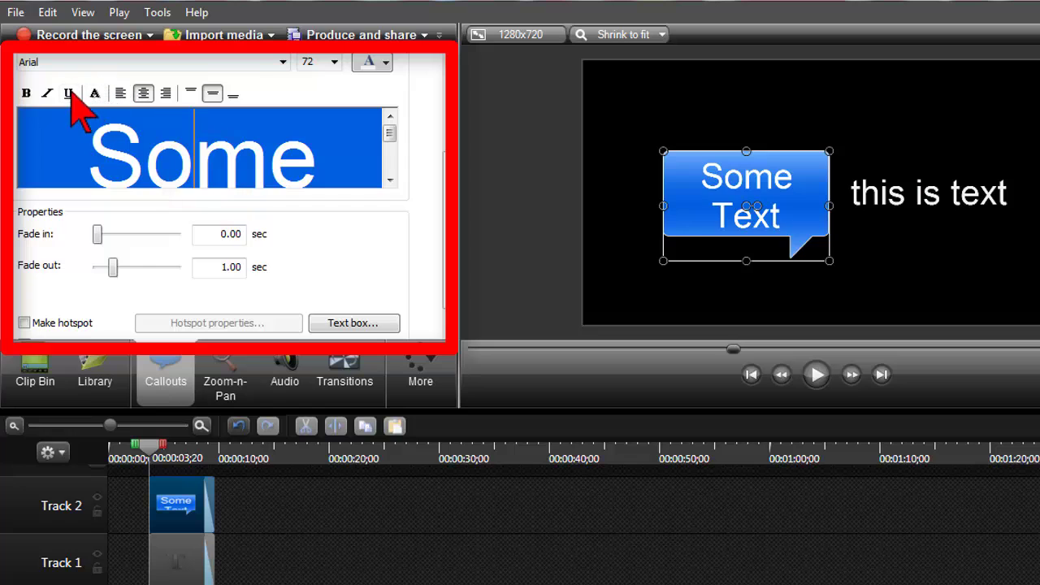
Set the word 'Some' in the speech bubble to Arial Black.
{"action": "double_click", "coordinate": [303, 170]}
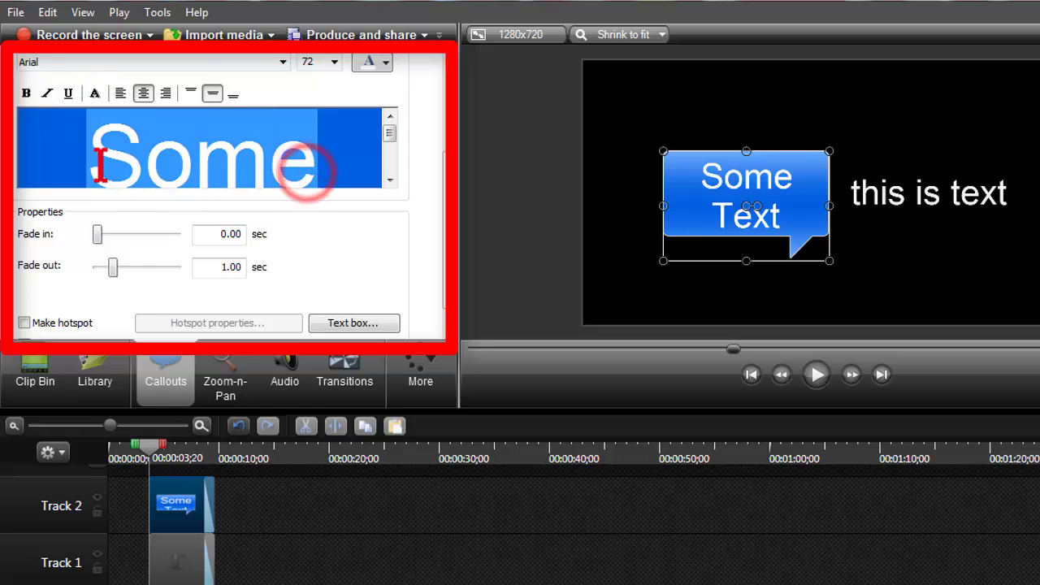
{"action": "left_click", "coordinate": [283, 63]}
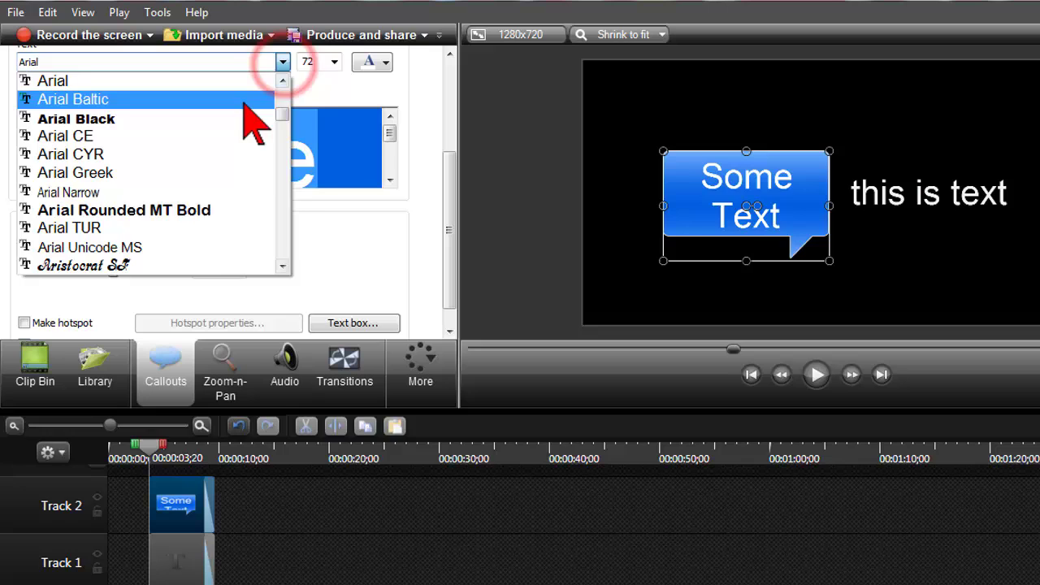
{"action": "left_click", "coordinate": [242, 119]}
Delete 'Some' so the speech bubble reads just 'Text'.
{"action": "left_click", "coordinate": [339, 165]}
{"action": "left_click_drag", "start_coordinate": [339, 165], "coordinate": [81, 164]}
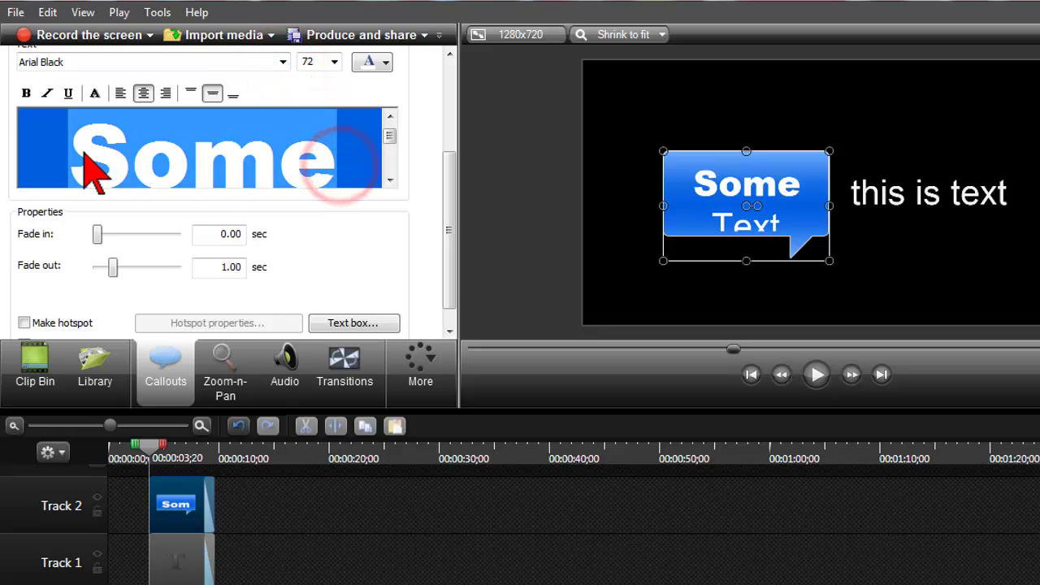
{"action": "key", "text": "Delete"}
{"action": "left_click_drag", "start_coordinate": [443, 225], "coordinate": [443, 193]}
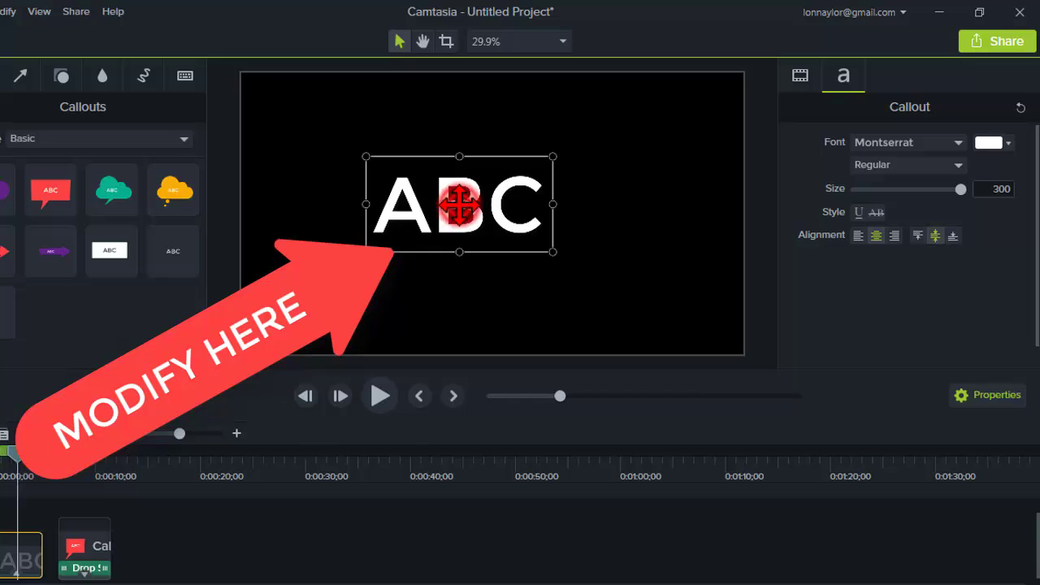
{"action": "double_click", "coordinate": [459, 207]}
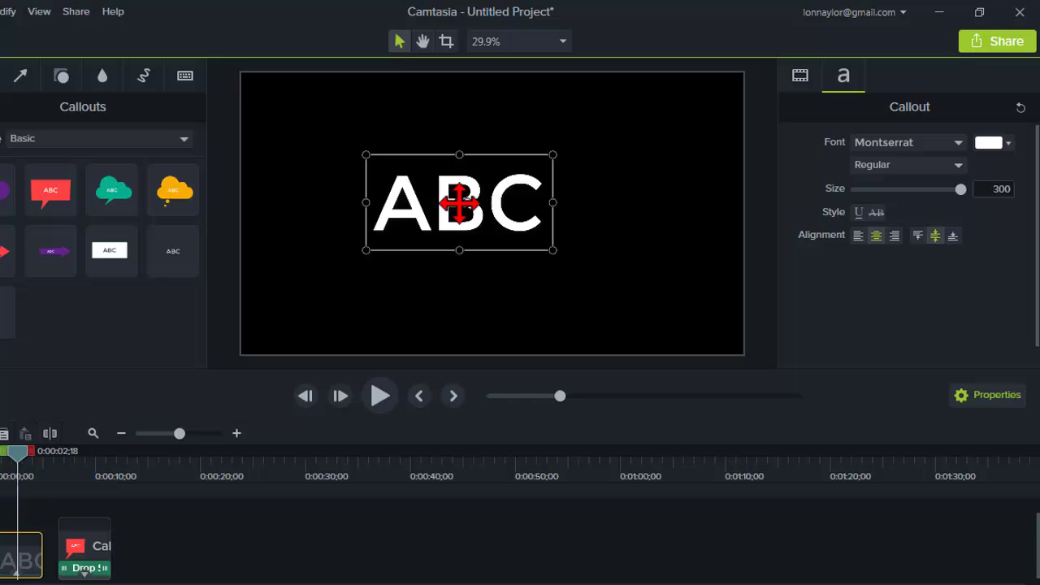
Replace the ABC callout text with 'Montserrat' and drag its corner to enlarge it to size 194.
{"action": "left_click_drag", "start_coordinate": [458, 204], "coordinate": [460, 207]}
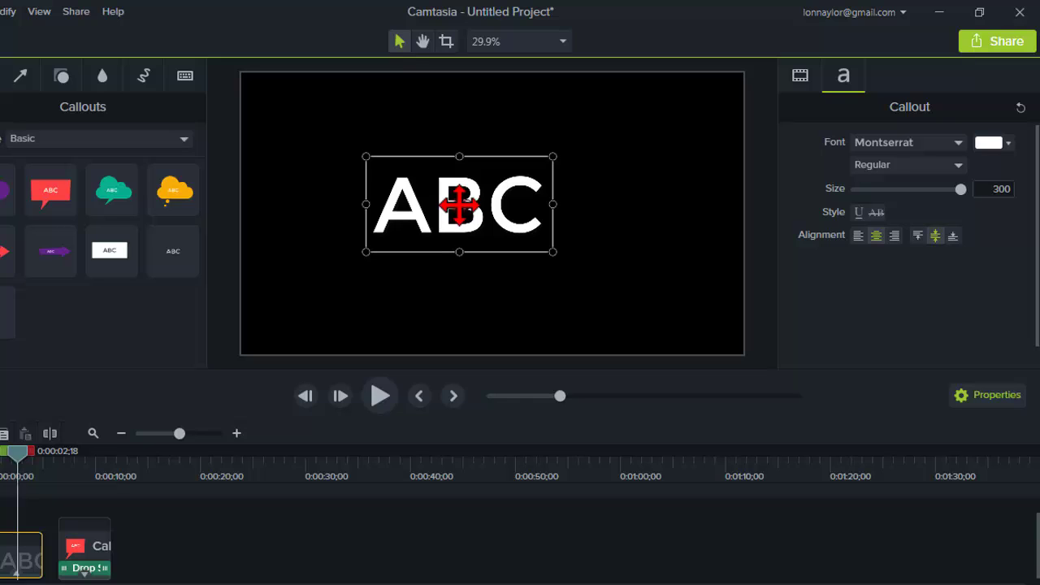
{"action": "left_click", "coordinate": [459, 206]}
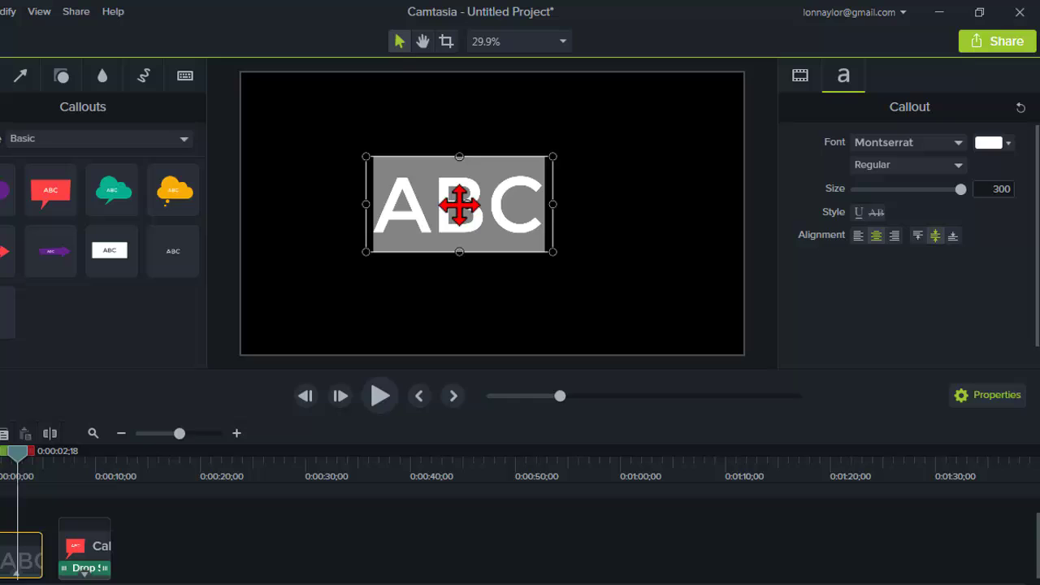
{"action": "type", "text": "M"}
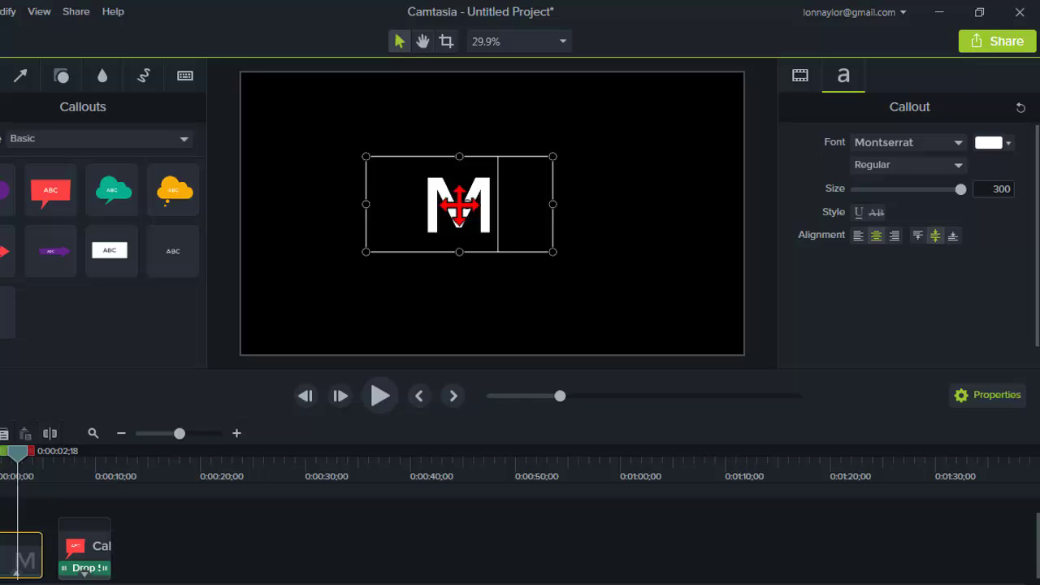
{"action": "type", "text": "ontserrat"}
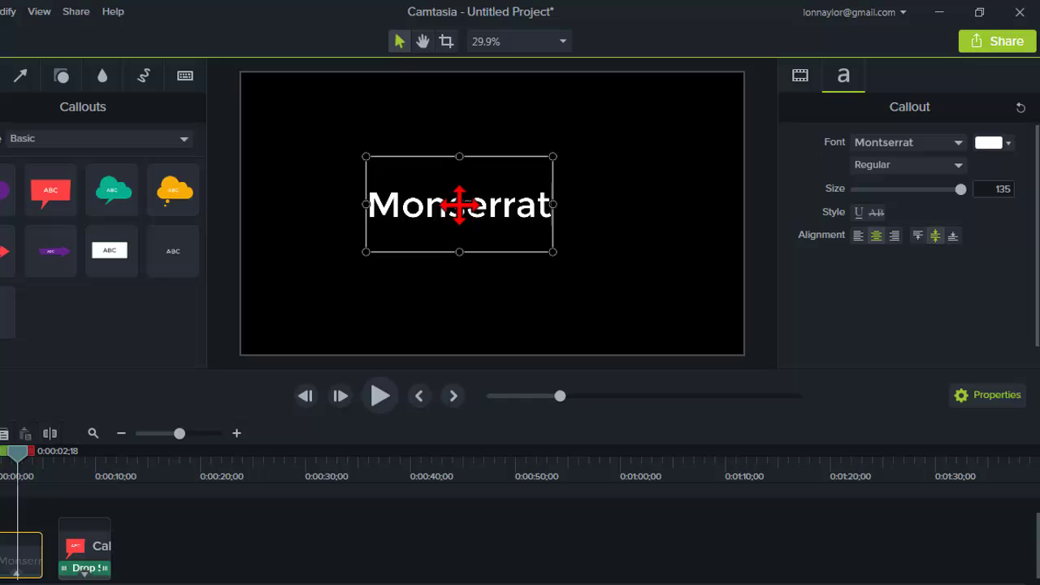
{"action": "key", "text": "ctrl+a"}
{"action": "type", "text": "Montser"}
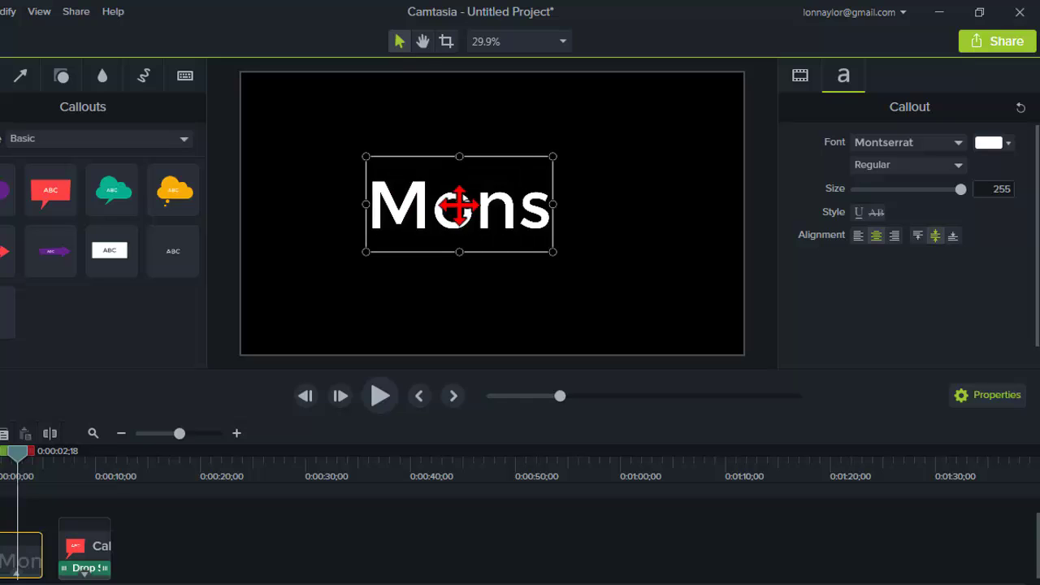
{"action": "type", "text": "rat"}
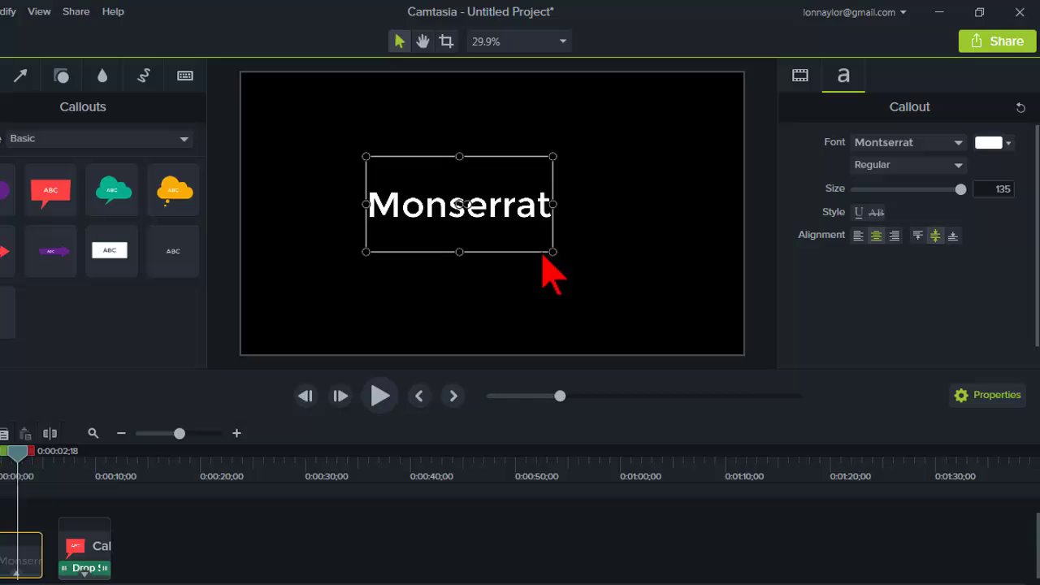
{"action": "left_click_drag", "start_coordinate": [553, 252], "coordinate": [627, 284]}
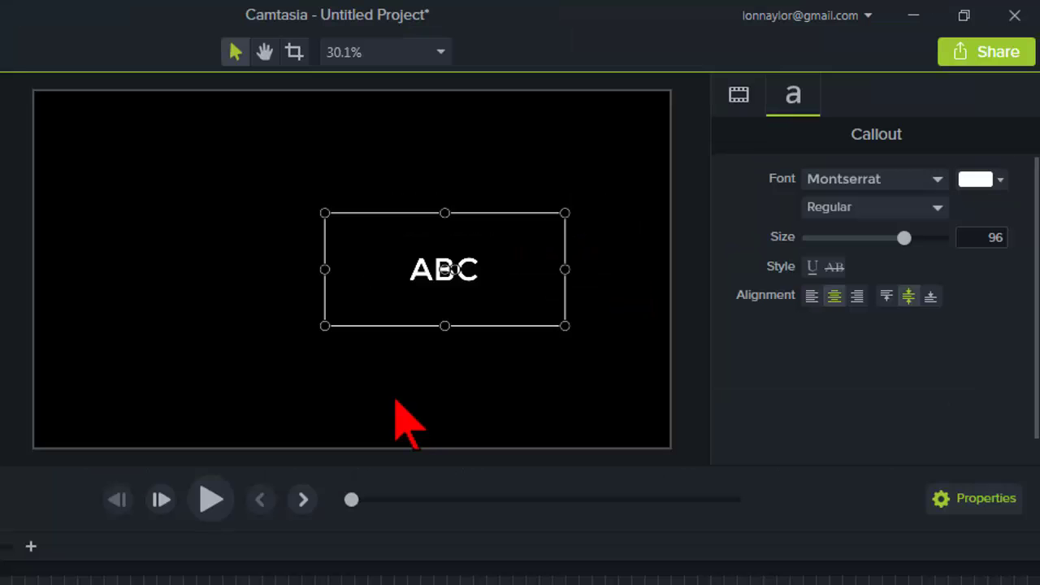
Raise the ABC callout text size to 500, the maximum; 600 is rejected.
{"action": "double_click", "coordinate": [444, 269]}
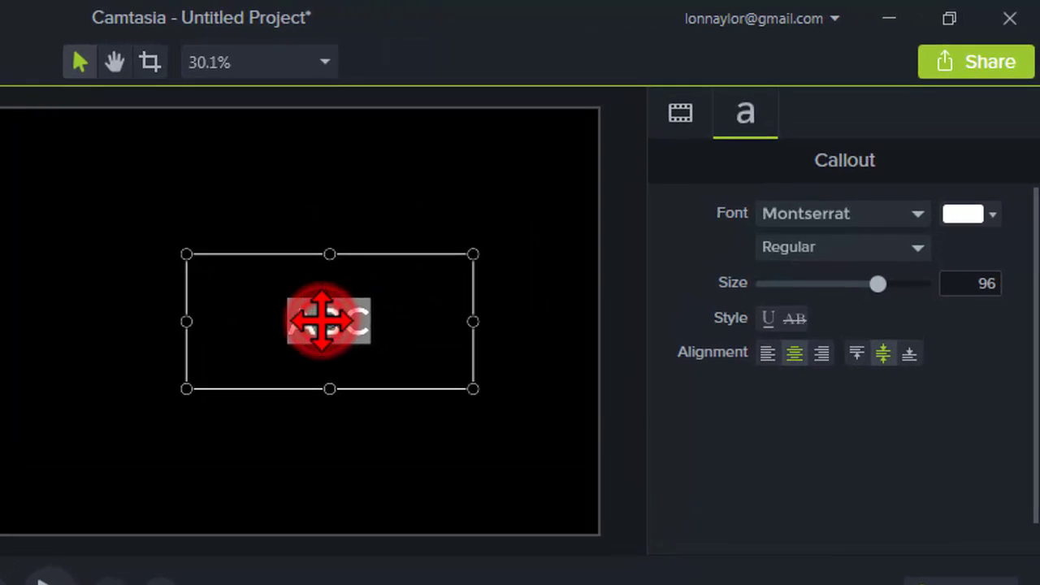
{"action": "left_click_drag", "start_coordinate": [877, 285], "coordinate": [922, 284]}
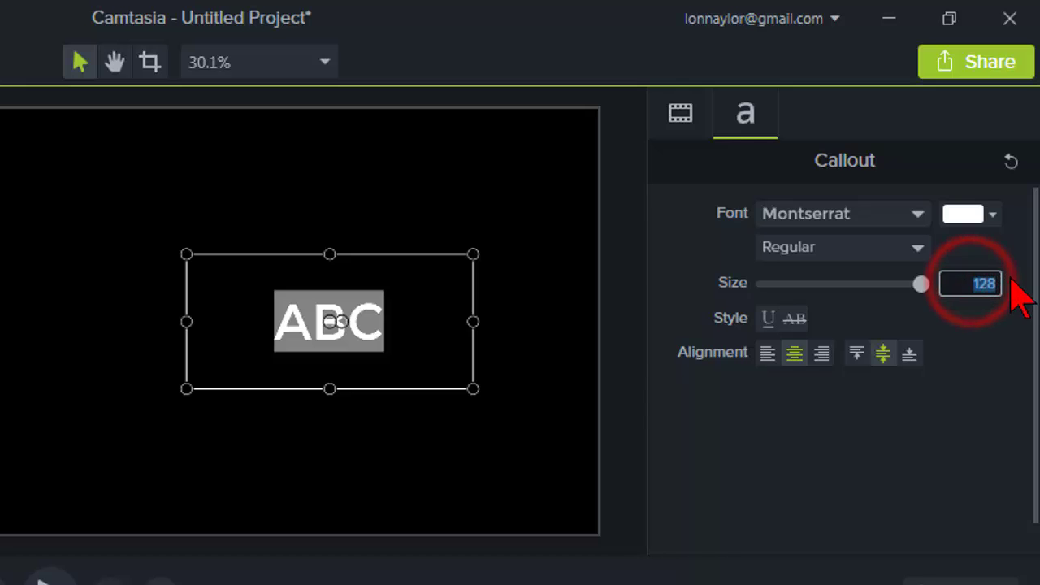
{"action": "type", "text": "500"}
{"action": "key", "text": "Return"}
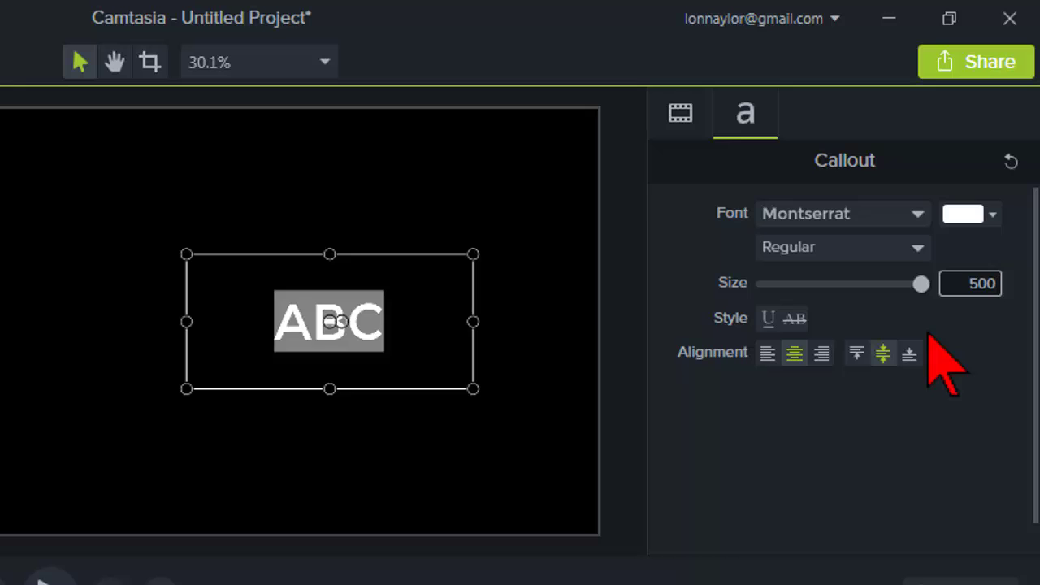
{"action": "left_click", "coordinate": [999, 282]}
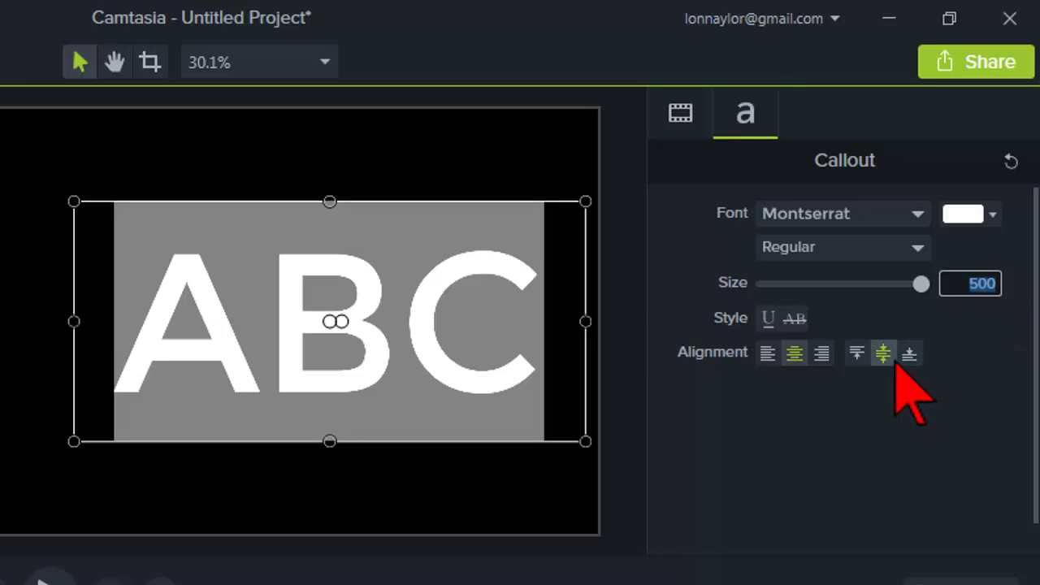
{"action": "type", "text": "600"}
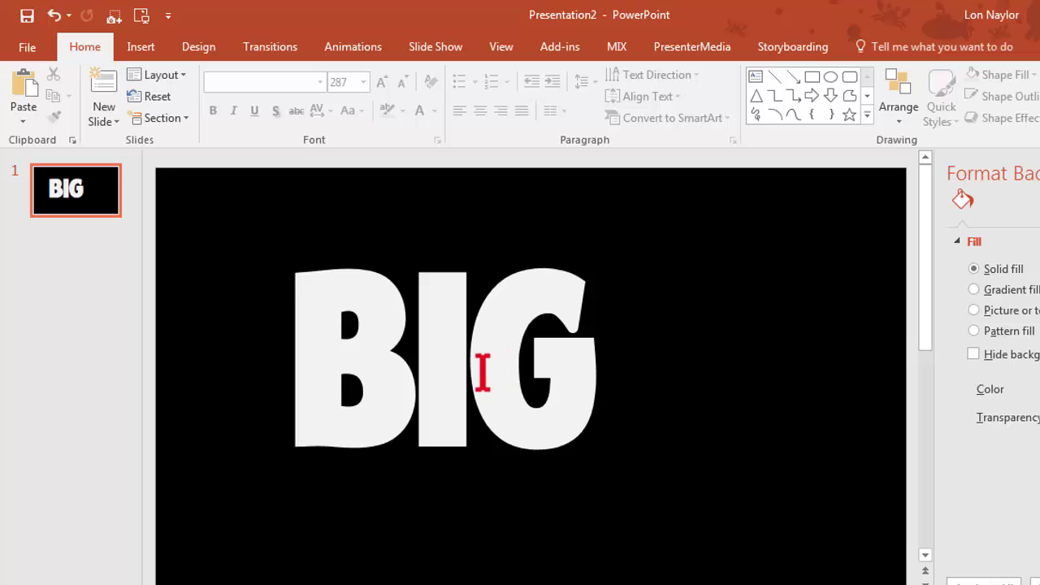
{"action": "left_click", "coordinate": [476, 372]}
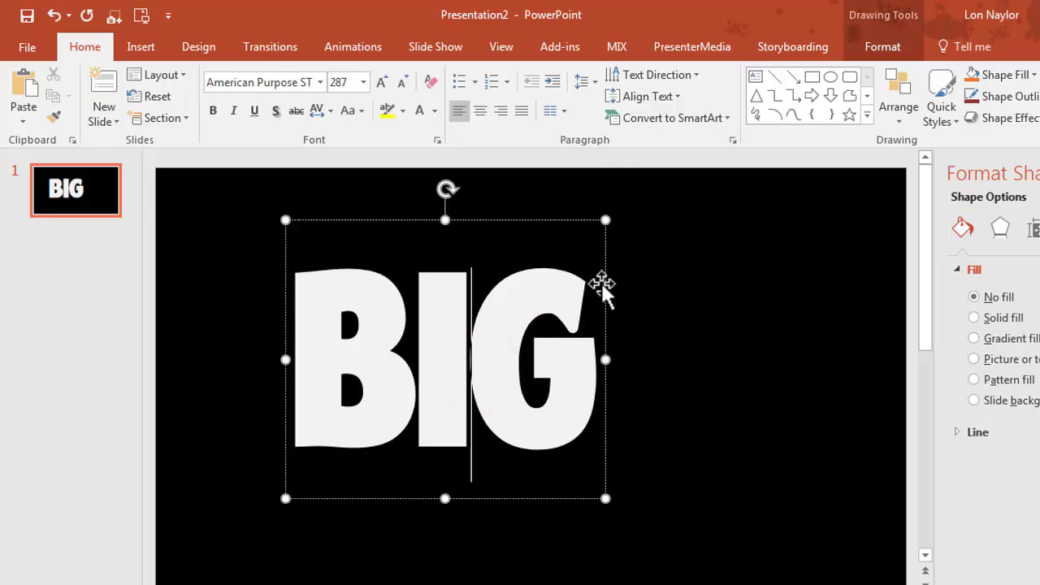
Save the BIG text box as a PNG picture named 'big text'.
{"action": "right_click", "coordinate": [496, 218]}
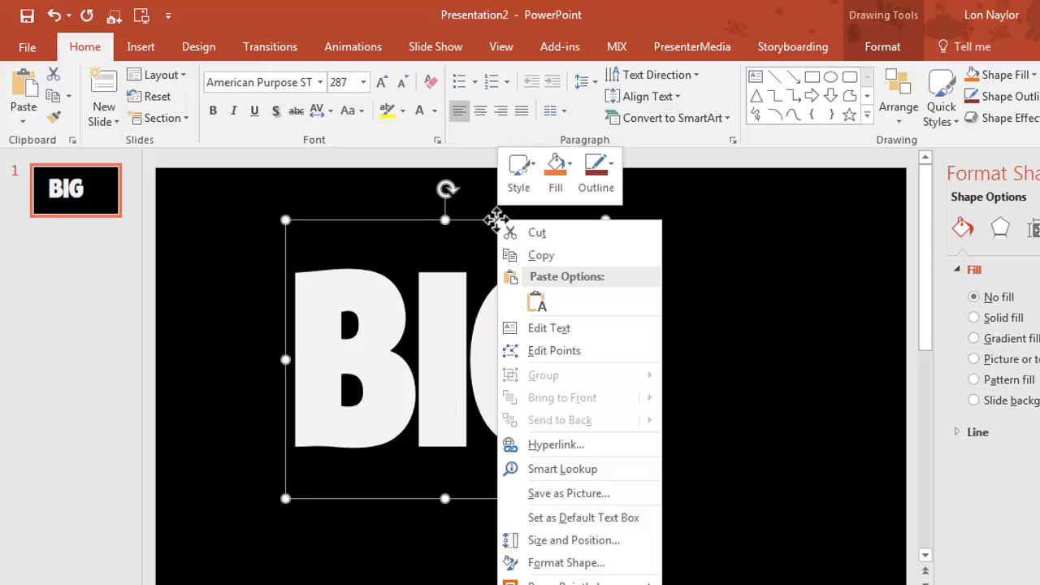
{"action": "left_click", "coordinate": [632, 490]}
{"action": "left_click", "coordinate": [543, 317]}
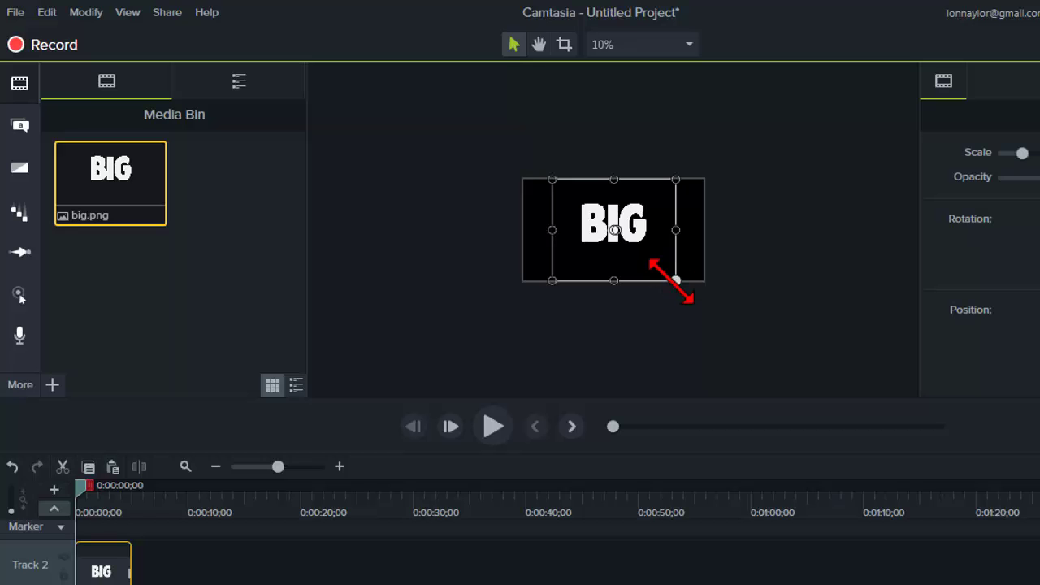
{"action": "left_click_drag", "start_coordinate": [673, 287], "coordinate": [641, 263]}
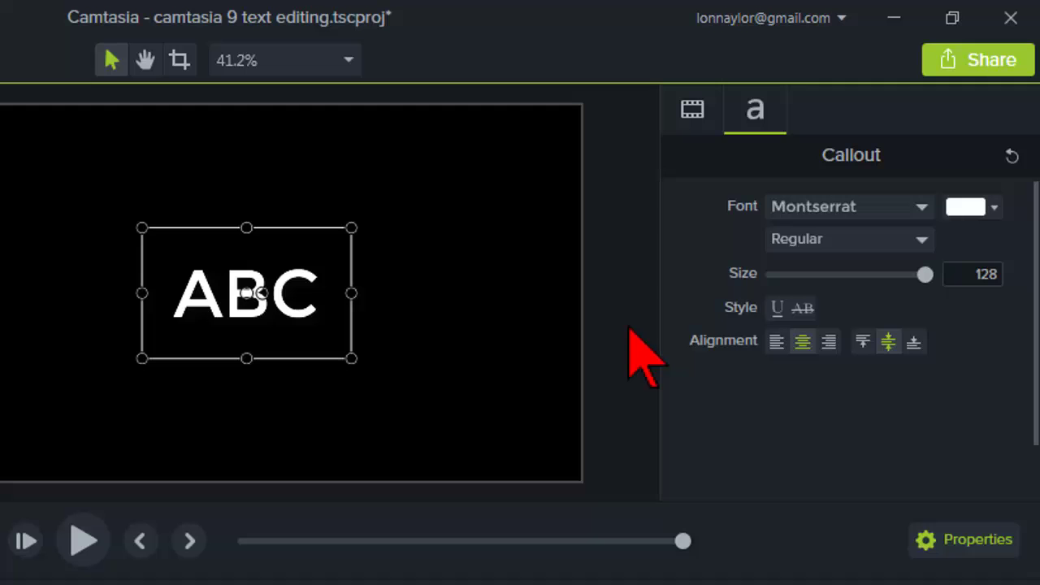
Browse the installed fonts for the ABC callout, jumping to those starting with B.
{"action": "double_click", "coordinate": [288, 293]}
{"action": "left_click", "coordinate": [923, 207]}
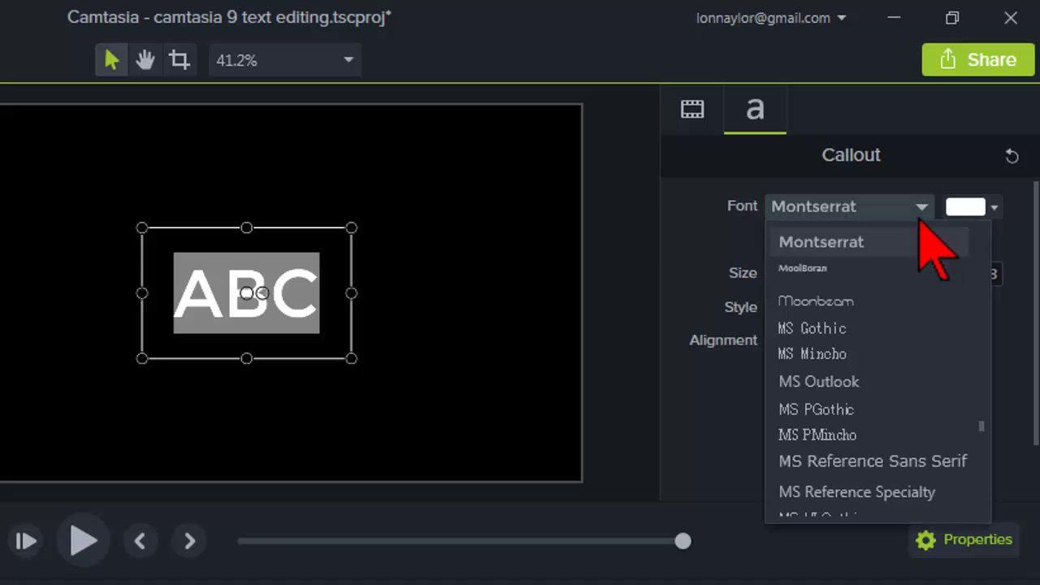
{"action": "scroll", "coordinate": [918, 318], "scroll_direction": "down", "scroll_amount": 12}
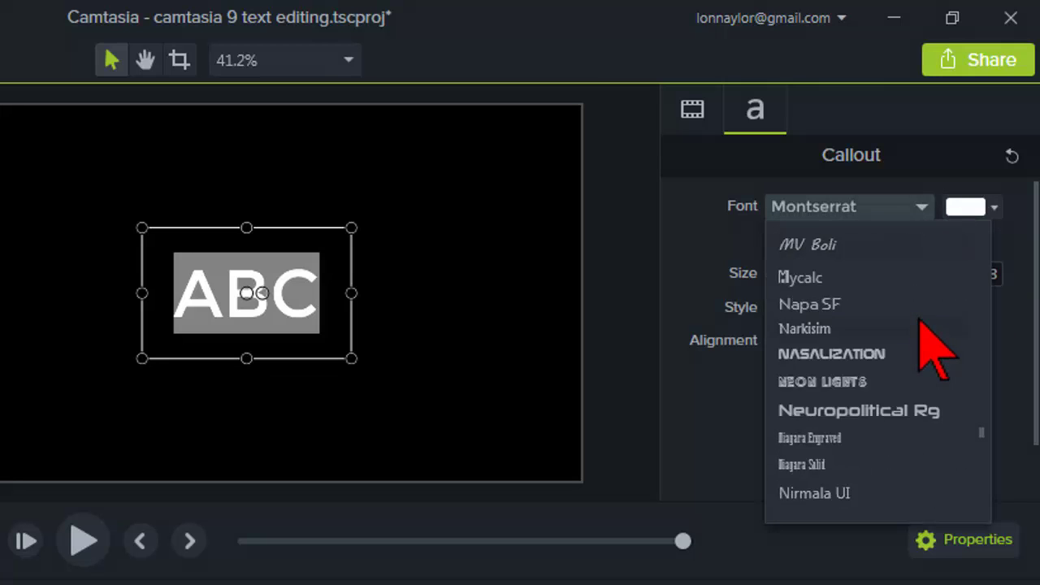
{"action": "scroll", "coordinate": [921, 325], "scroll_direction": "down", "scroll_amount": 12}
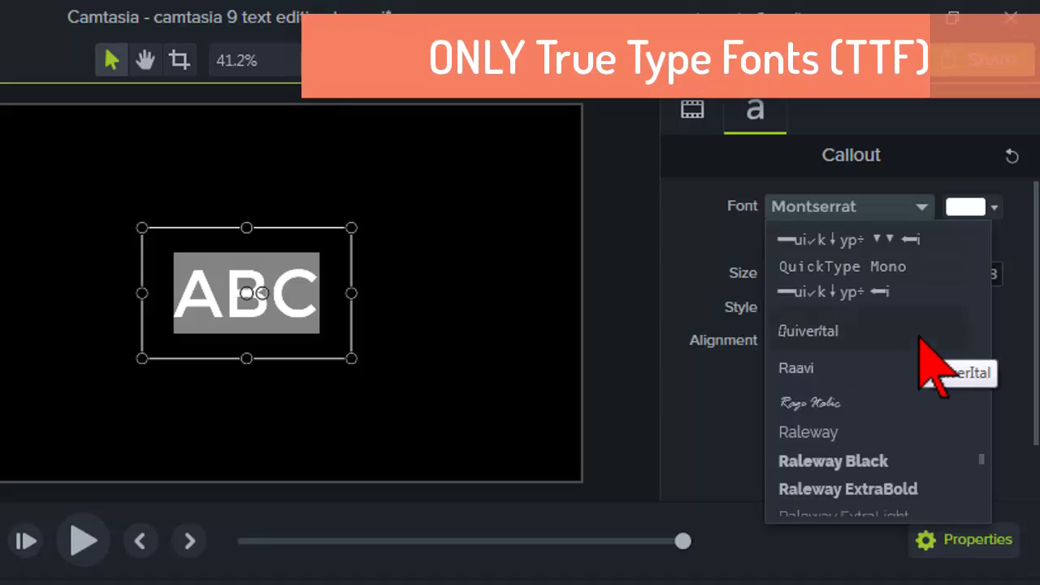
{"action": "key", "text": "b"}
{"action": "key", "text": "e"}
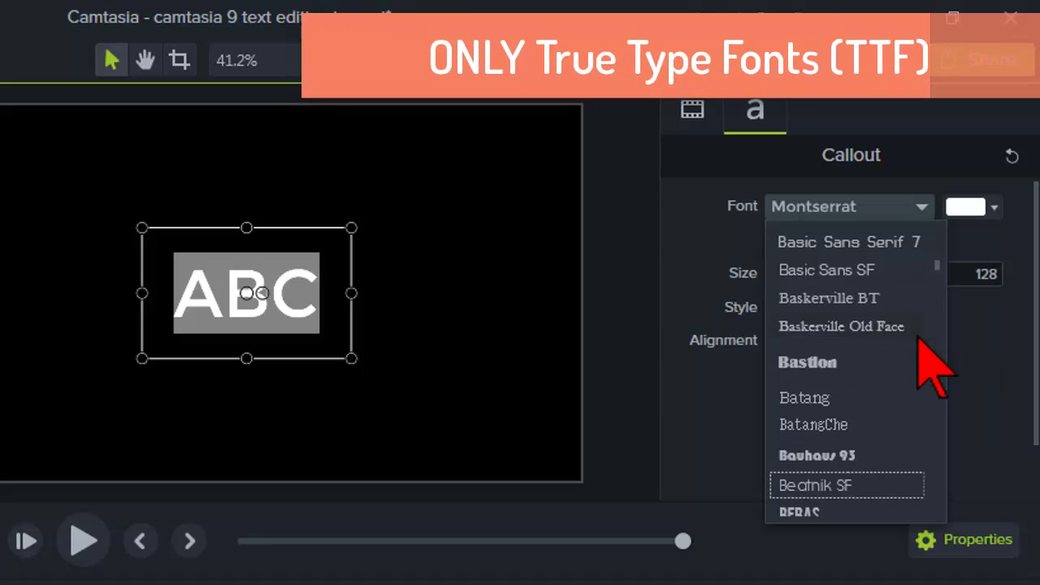
{"action": "key", "text": "Down"}
{"action": "key", "text": "Up"}
{"action": "key", "text": "Up"}
{"action": "key", "text": "Up"}
{"action": "key", "text": "Up"}
{"action": "scroll", "coordinate": [913, 354], "scroll_direction": "down", "scroll_amount": 1}
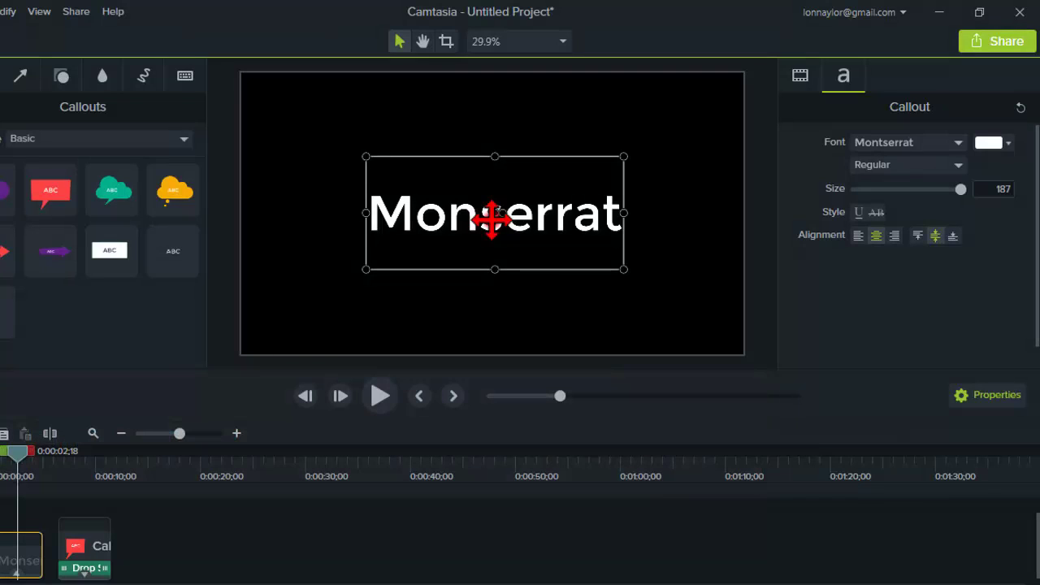
Choose the Bold style for the Monserrat callout and deselect it to check the weight.
{"action": "double_click", "coordinate": [491, 219]}
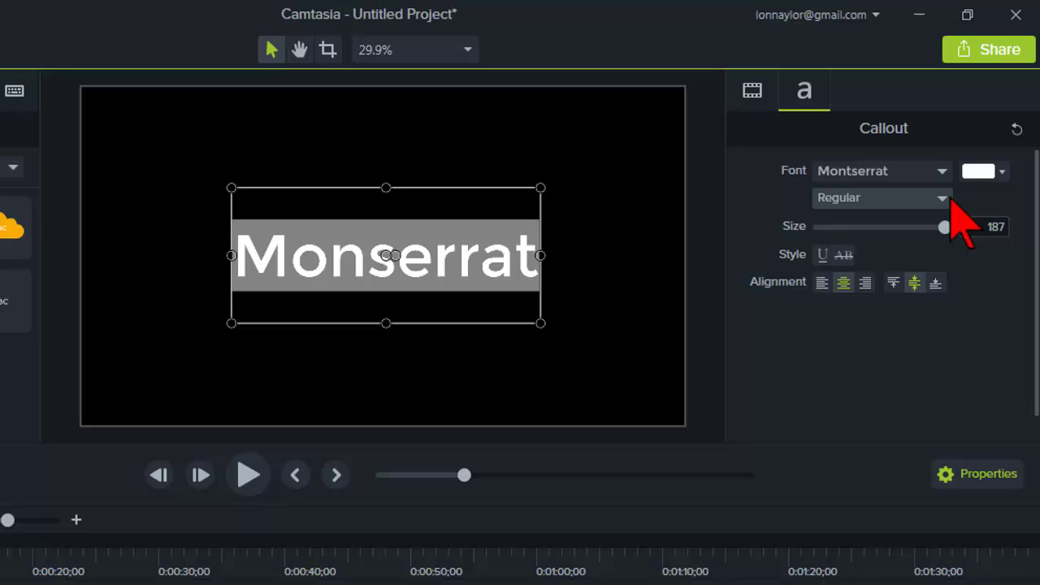
{"action": "left_click", "coordinate": [945, 197]}
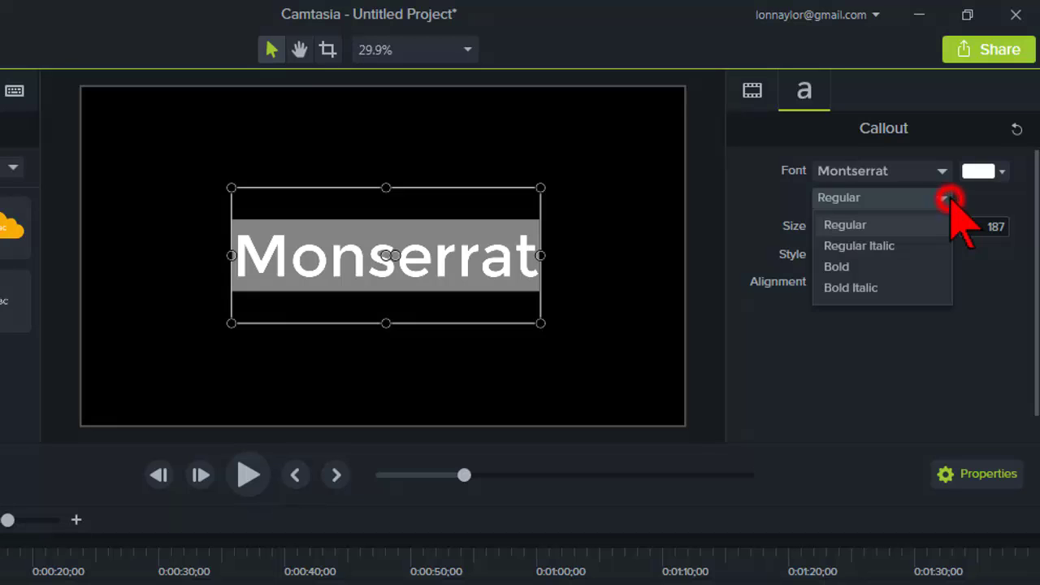
{"action": "left_click", "coordinate": [906, 268]}
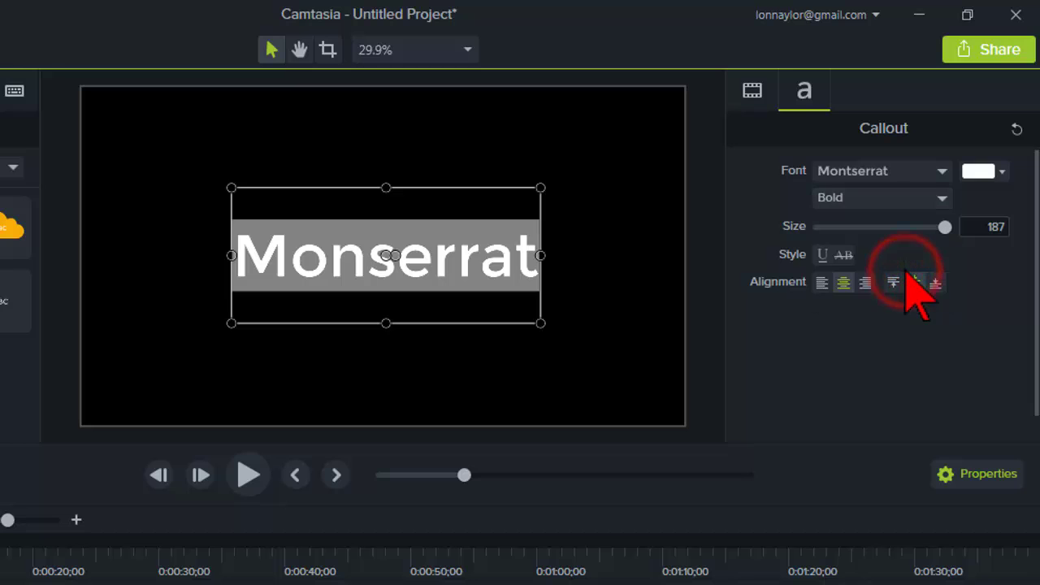
{"action": "left_click", "coordinate": [619, 286]}
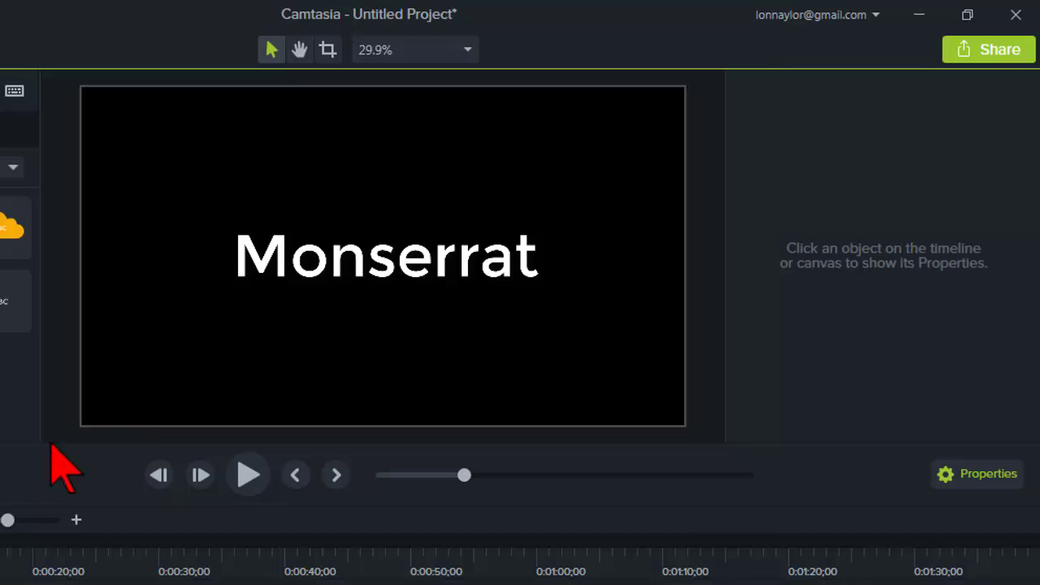
Open Montserrat-Bold.ttf from the montserrat folder and install it.
{"action": "left_click", "coordinate": [386, 256]}
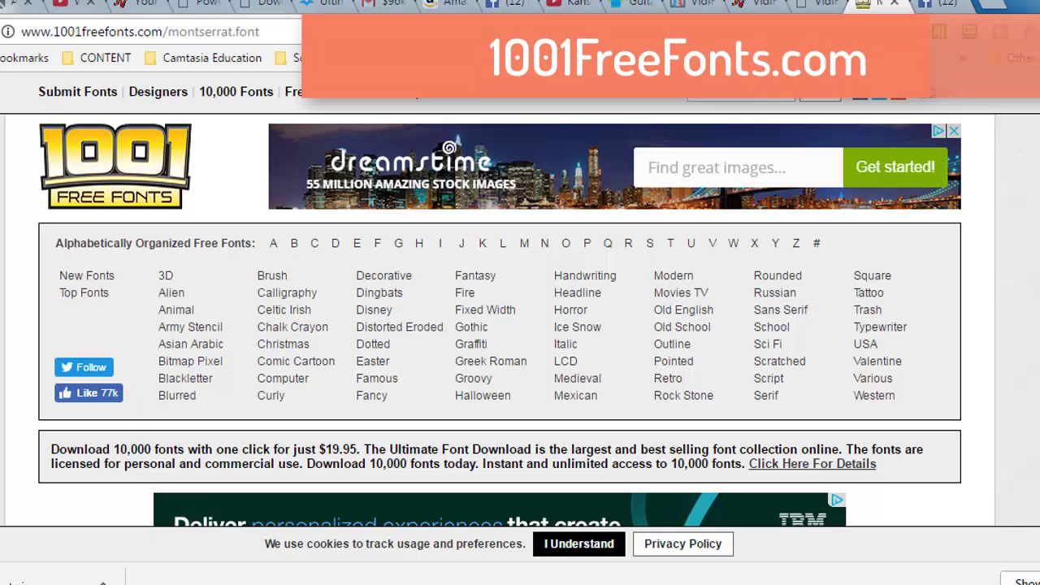
{"action": "key", "text": "ctrl+a"}
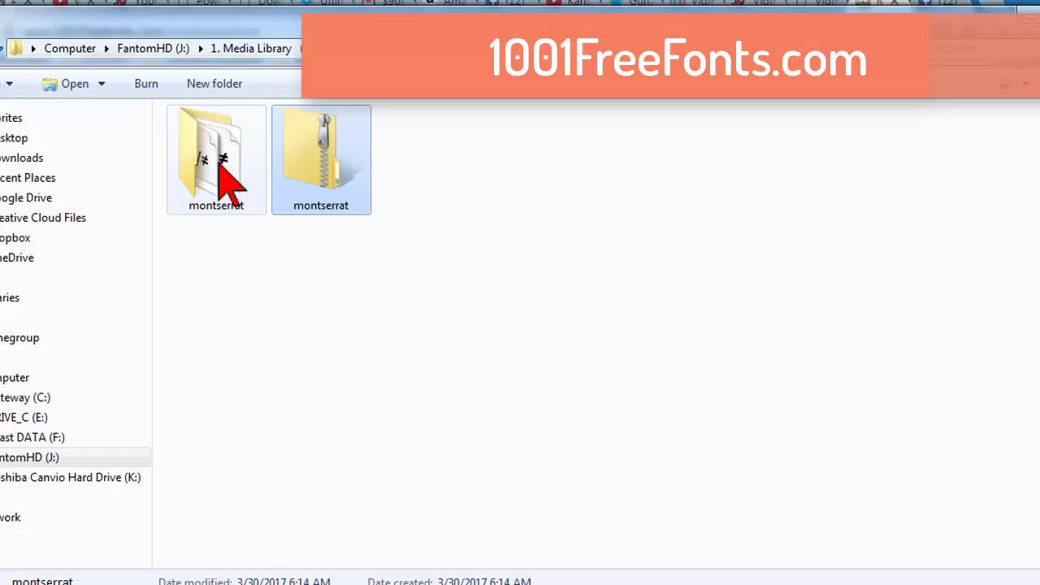
{"action": "double_click", "coordinate": [221, 167]}
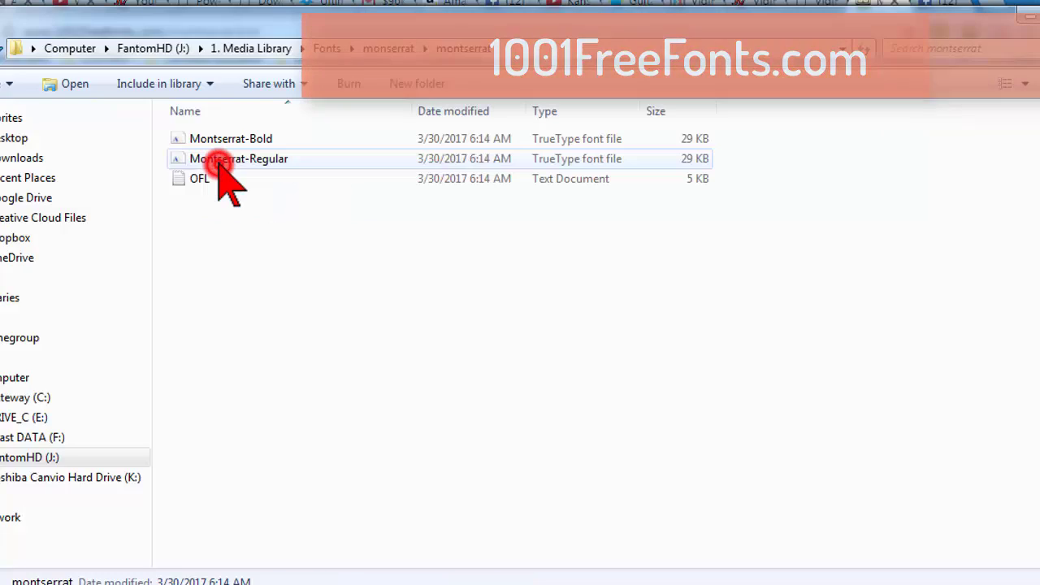
{"action": "double_click", "coordinate": [210, 148]}
{"action": "left_click", "coordinate": [146, 114]}
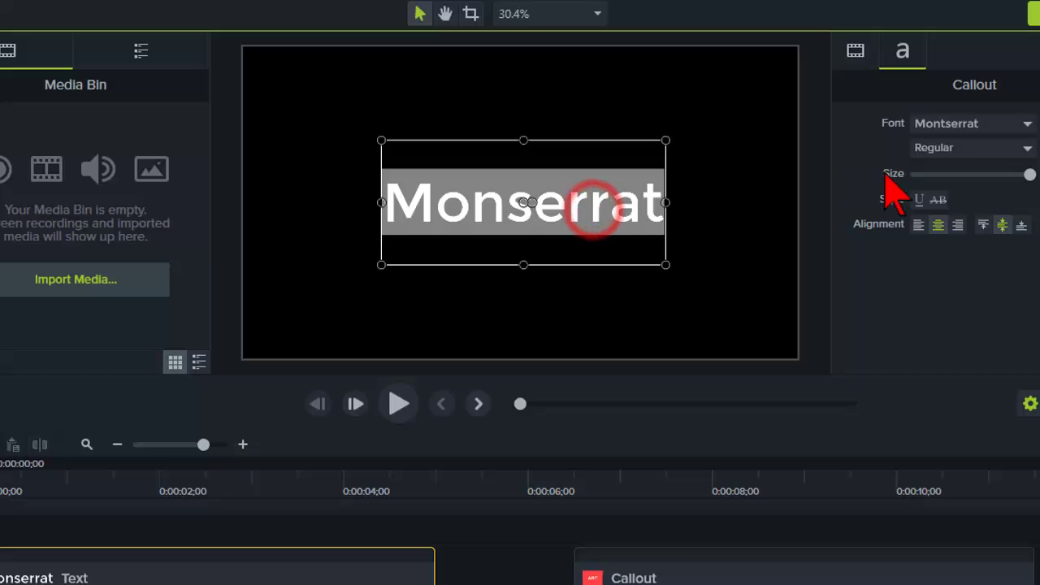
Apply the Bold style to the Monserrat callout and deselect it to view the true bold.
{"action": "left_click", "coordinate": [1027, 148]}
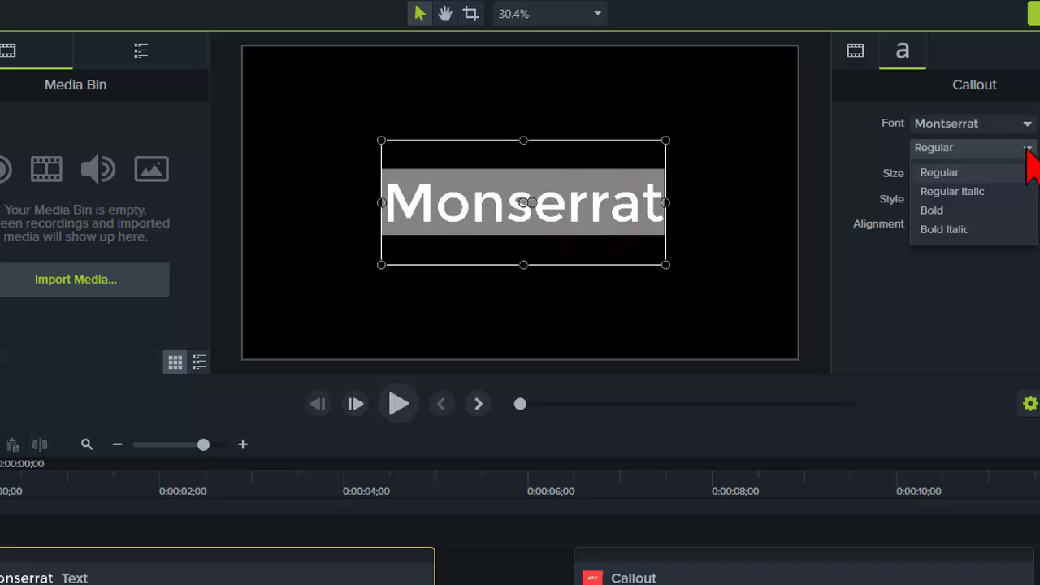
{"action": "left_click", "coordinate": [967, 210]}
{"action": "left_click", "coordinate": [747, 234]}
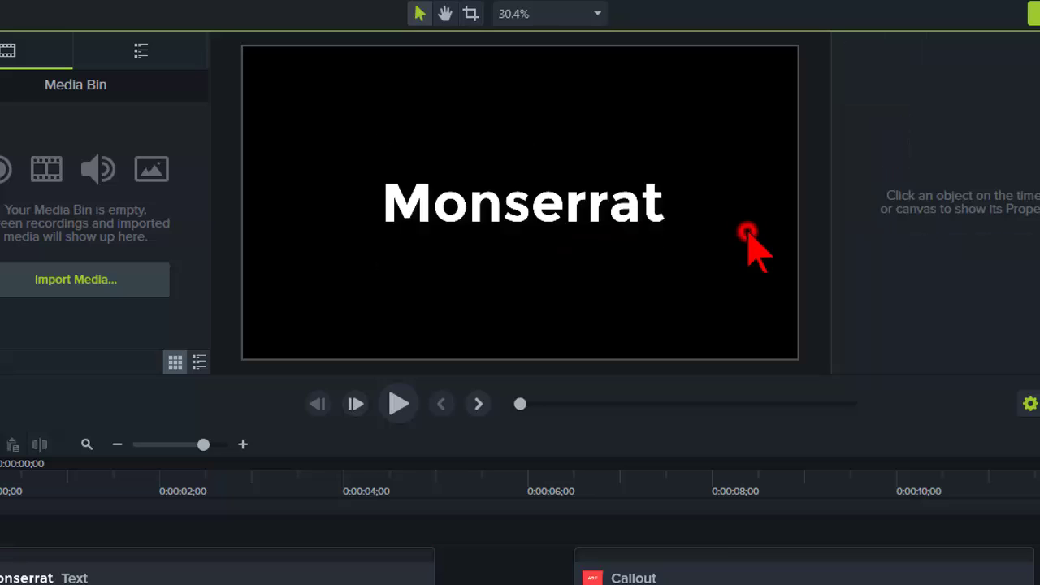
Try the Regular Italic and Bold Italic styles on the Monserrat callout text.
{"action": "left_click", "coordinate": [560, 204]}
{"action": "double_click", "coordinate": [557, 204]}
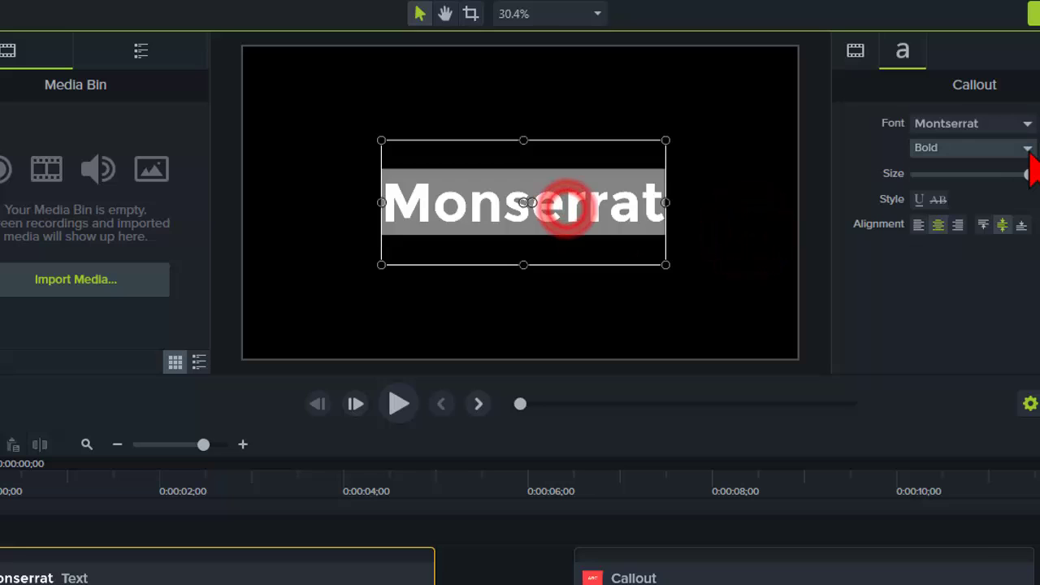
{"action": "left_click", "coordinate": [1027, 147]}
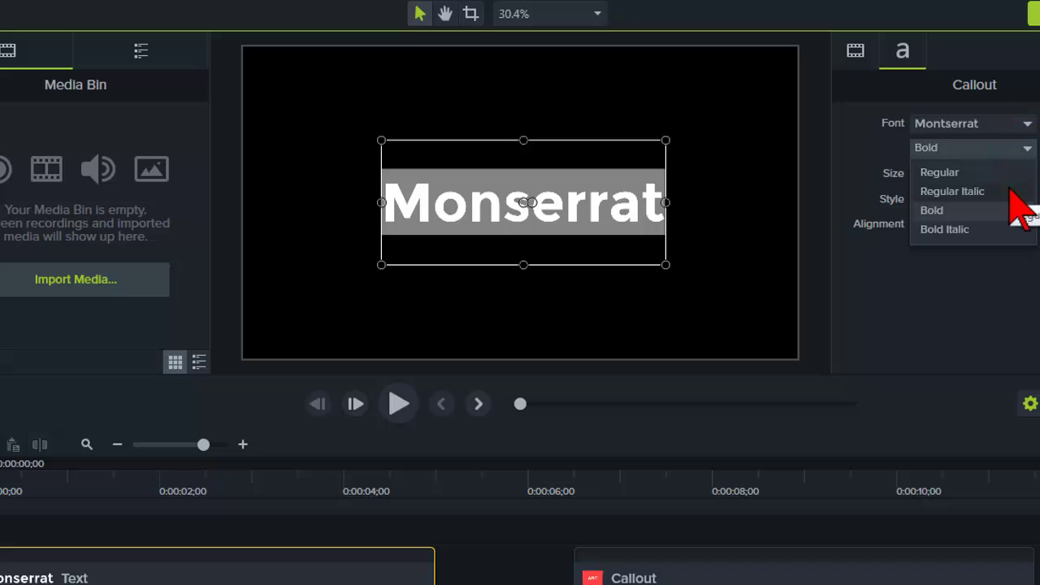
{"action": "left_click", "coordinate": [1010, 191]}
{"action": "left_click", "coordinate": [1027, 148]}
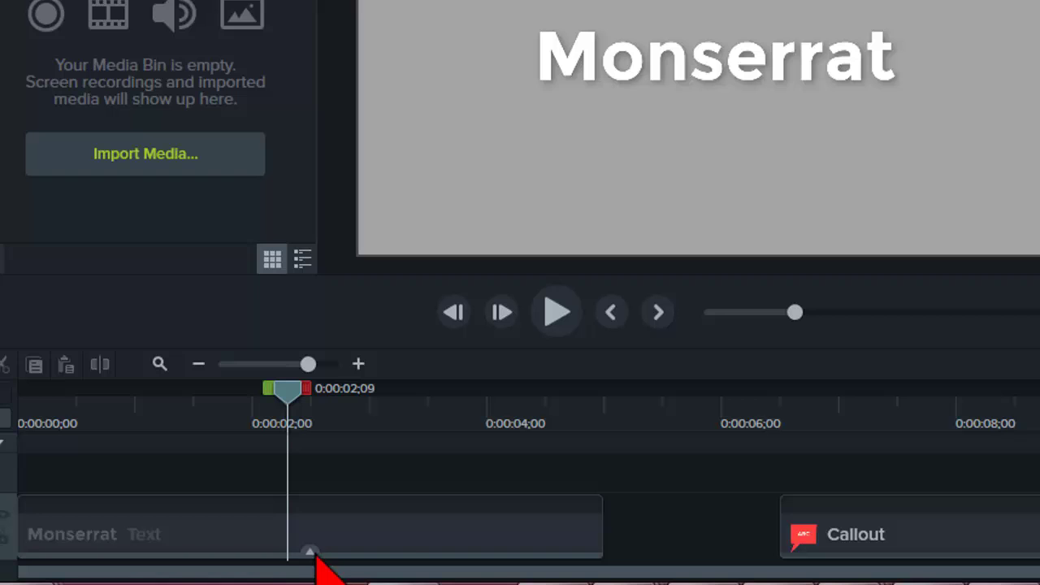
Expand the Monserrat clip's effects on the timeline and delete its Drop Shadow effect.
{"action": "left_click", "coordinate": [310, 552]}
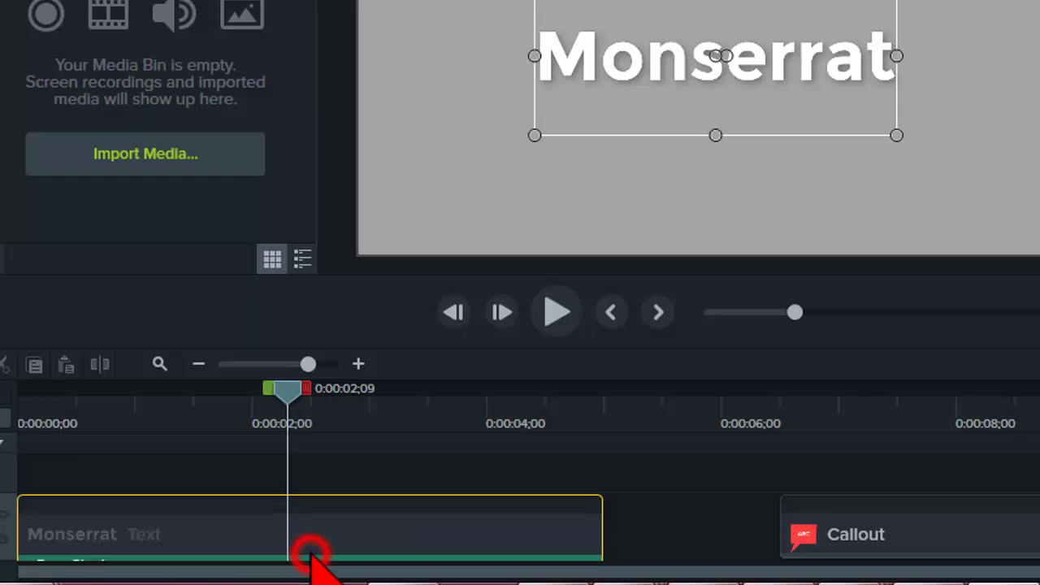
{"action": "left_click", "coordinate": [353, 543]}
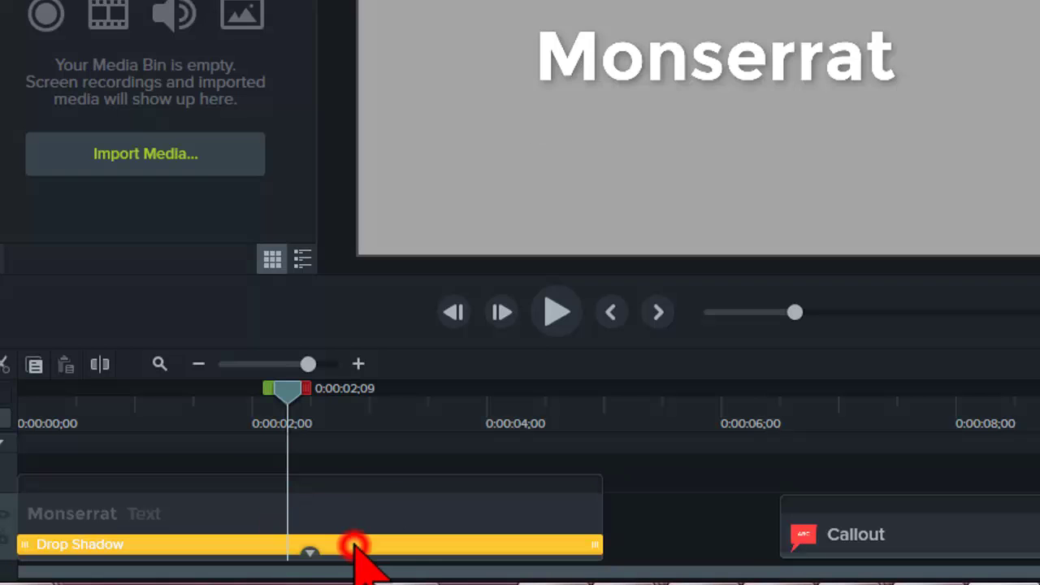
{"action": "key", "text": "Delete"}
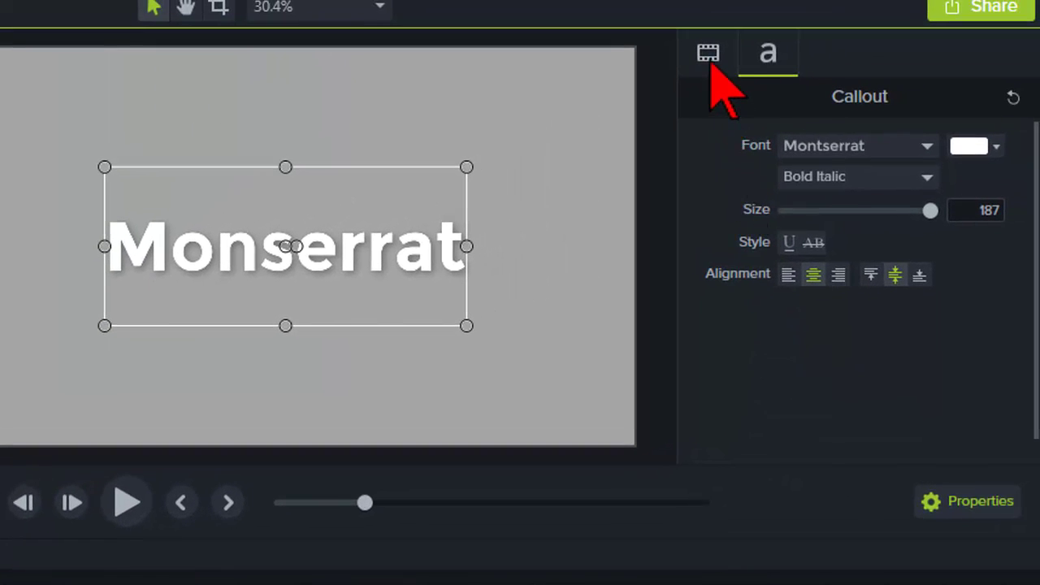
{"action": "left_click", "coordinate": [709, 58]}
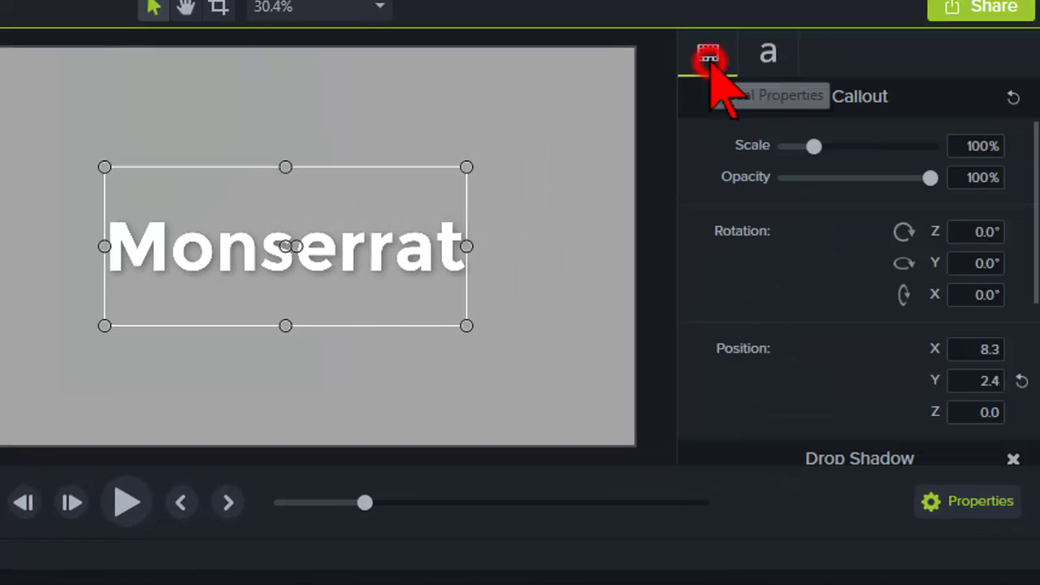
{"action": "scroll", "coordinate": [1006, 242], "scroll_direction": "down", "scroll_amount": 3}
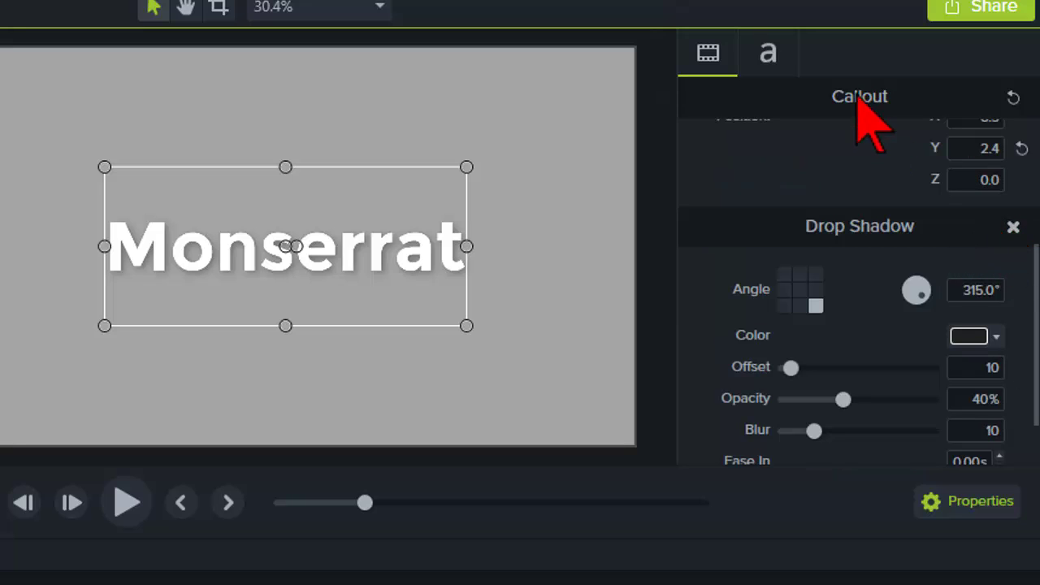
{"action": "left_click", "coordinate": [779, 55]}
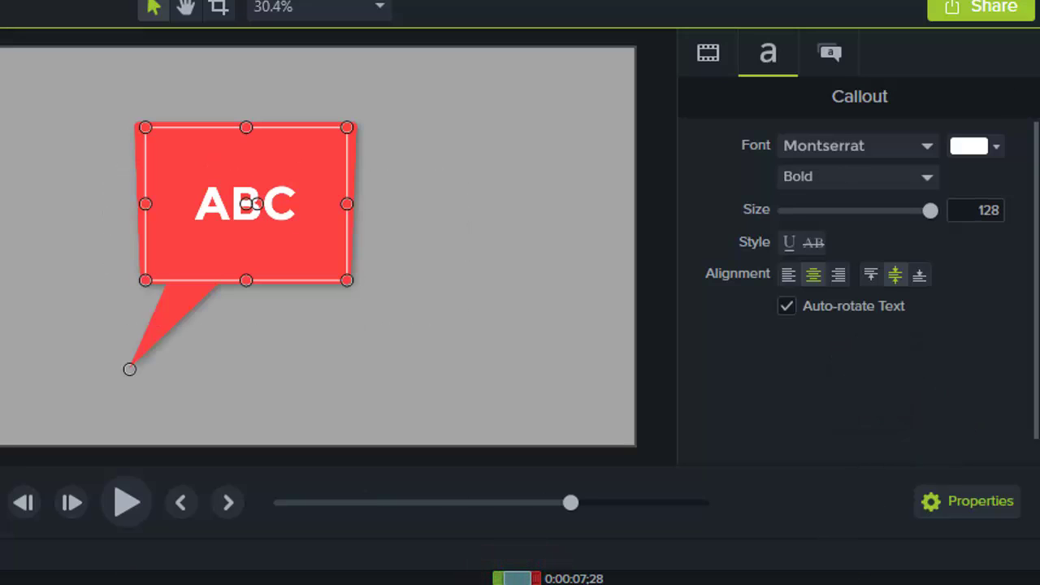
Select the ABC text in the red speech bubble, showing it in white Montserrat Bold at size 128.
{"action": "double_click", "coordinate": [235, 214]}
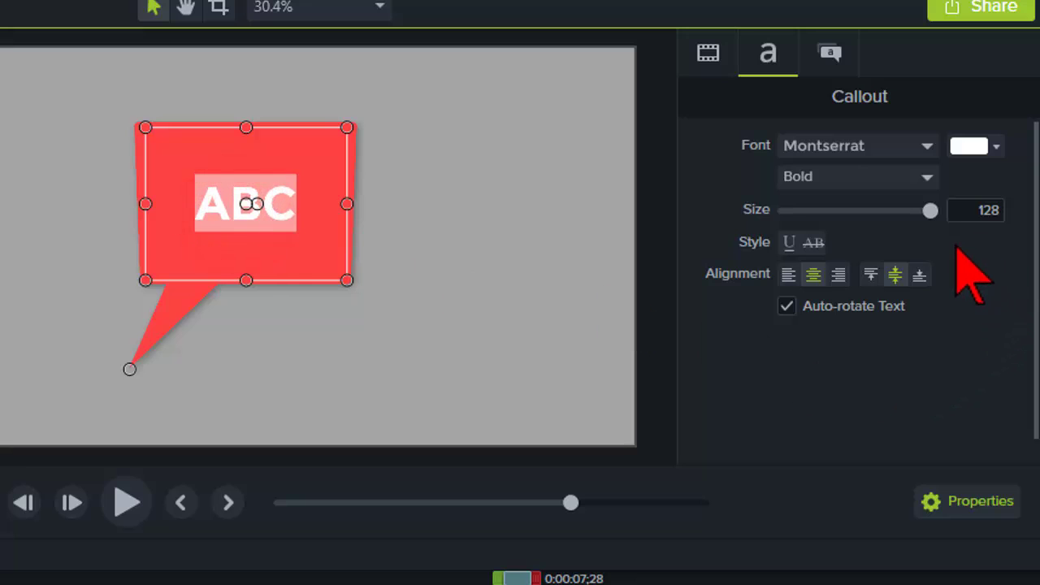
{"action": "scroll", "coordinate": [905, 374], "scroll_direction": "down", "scroll_amount": 1}
{"action": "scroll", "coordinate": [918, 403], "scroll_direction": "up", "scroll_amount": 1}
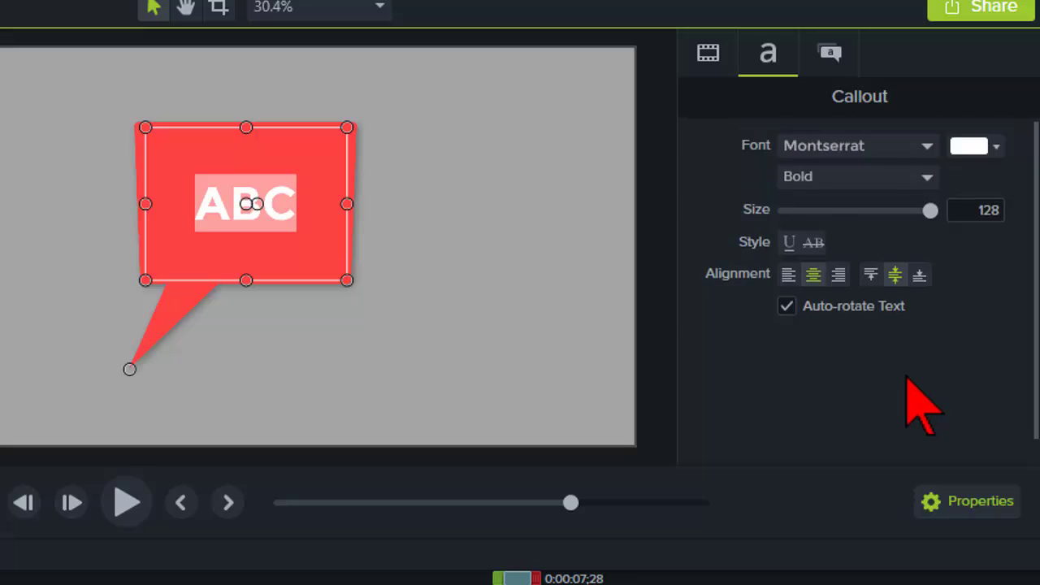